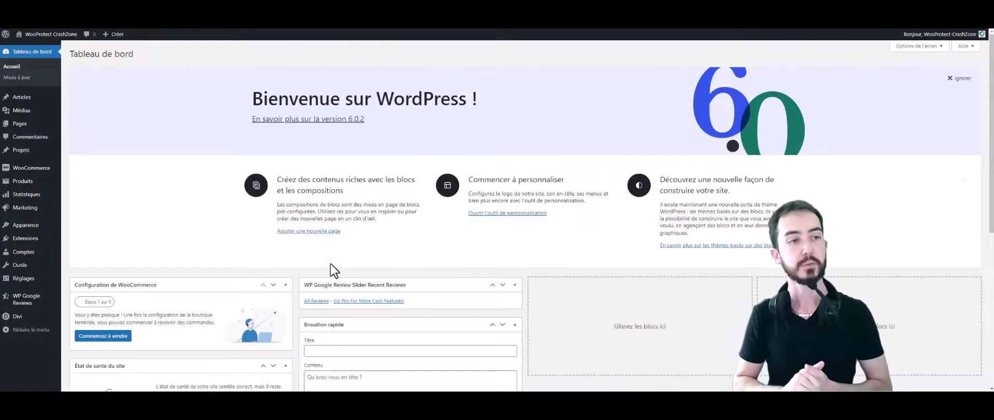
Open the WooCommerce settings on the general options page
mouse_move(33, 171)
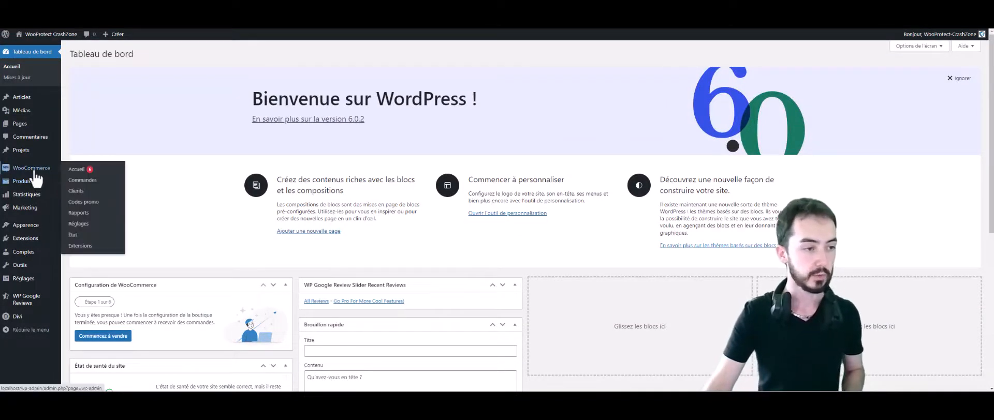
left_click(83, 224)
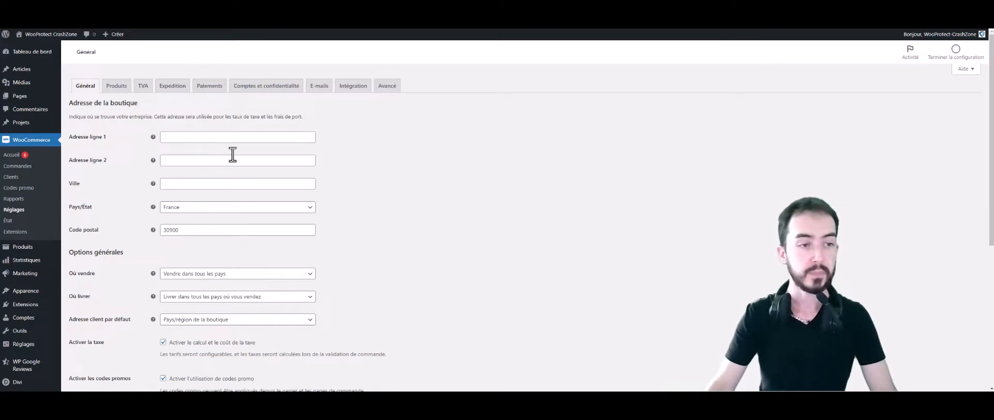
Examine the store address fields: address lines, city, the country list and the postcode
left_click(181, 139)
left_click(184, 163)
left_click(182, 184)
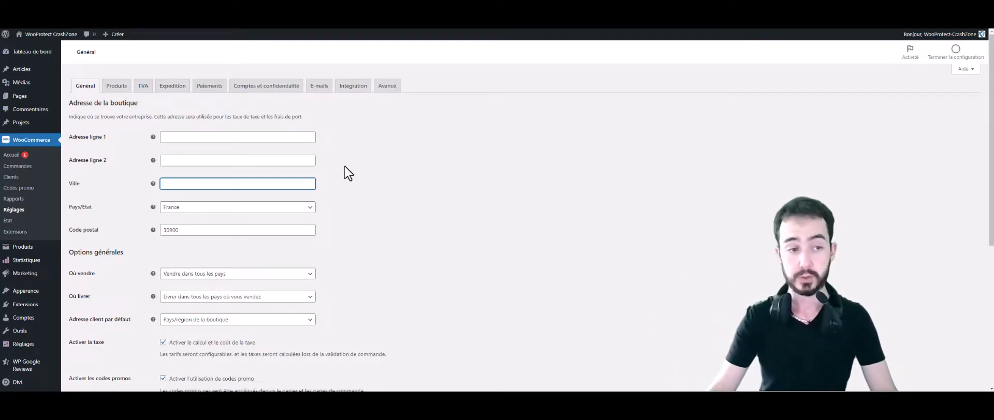
left_click(204, 138)
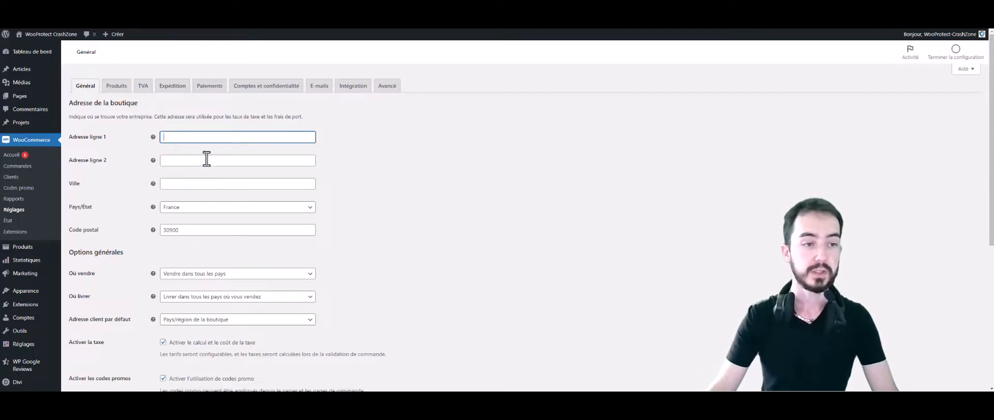
left_click(206, 160)
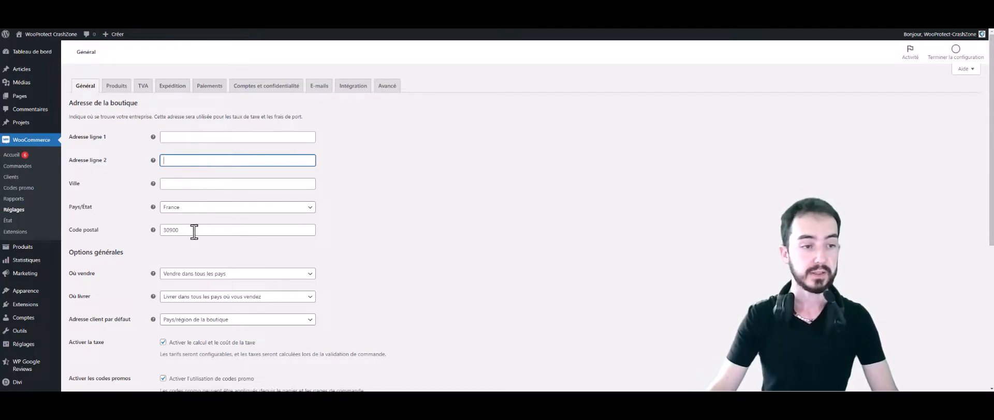
left_click(212, 209)
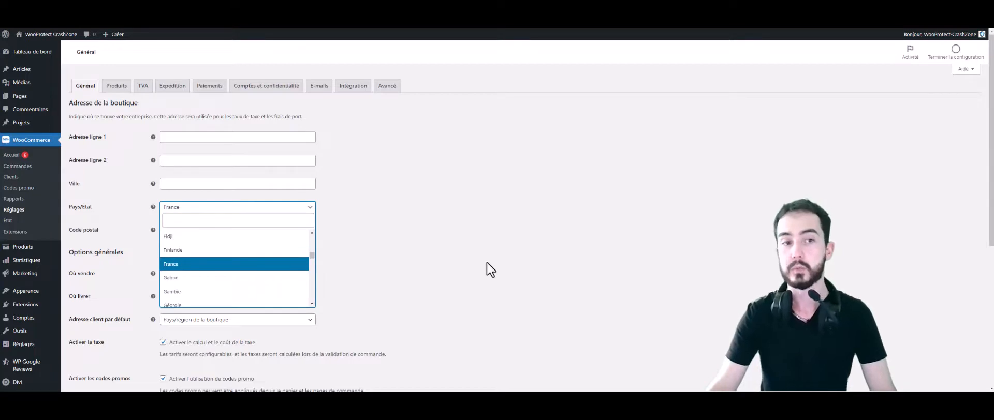
left_click(218, 210)
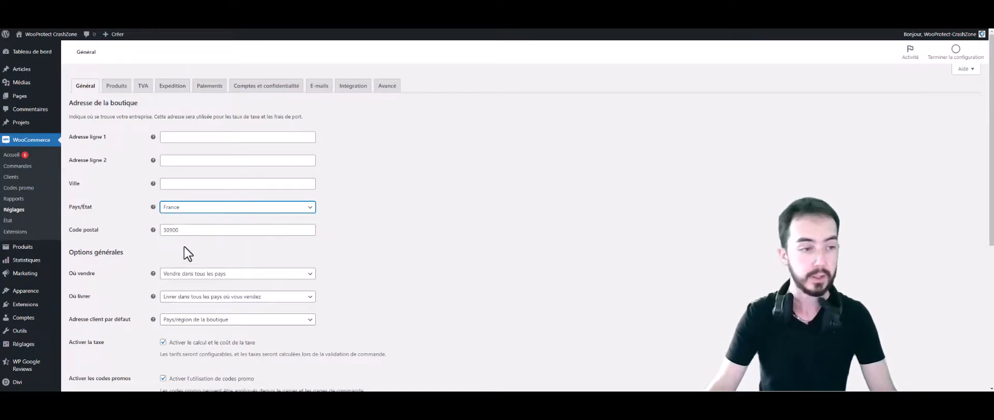
key("Tab")
left_click(446, 229)
left_click(195, 230)
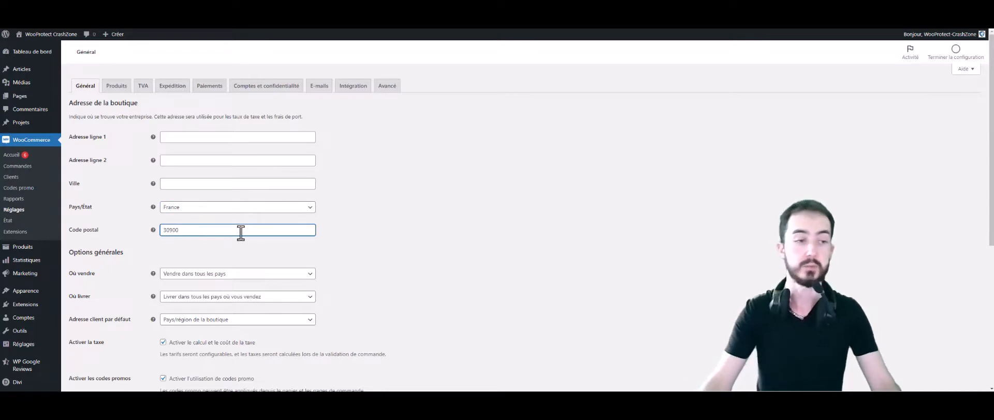
left_click(387, 233)
Restrict the selling location to "Vendre dans certains pays" and view the list of countries that can be added
scroll(310, 232, "down", 1)
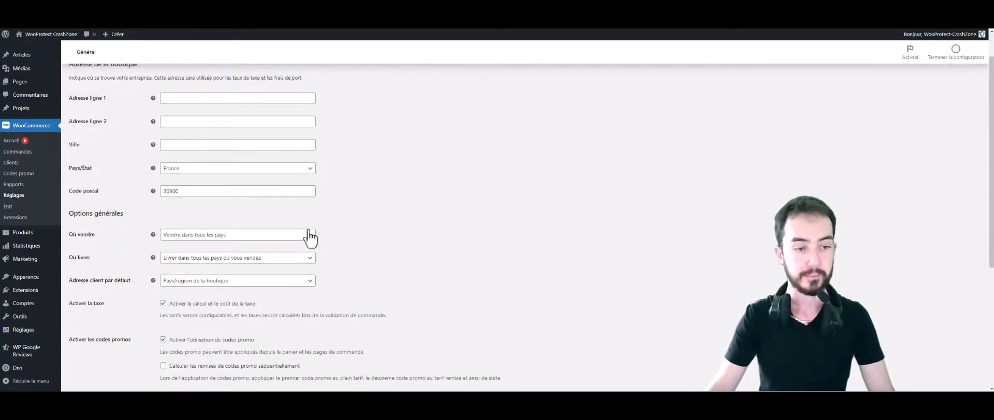
scroll(231, 191, "down", 1)
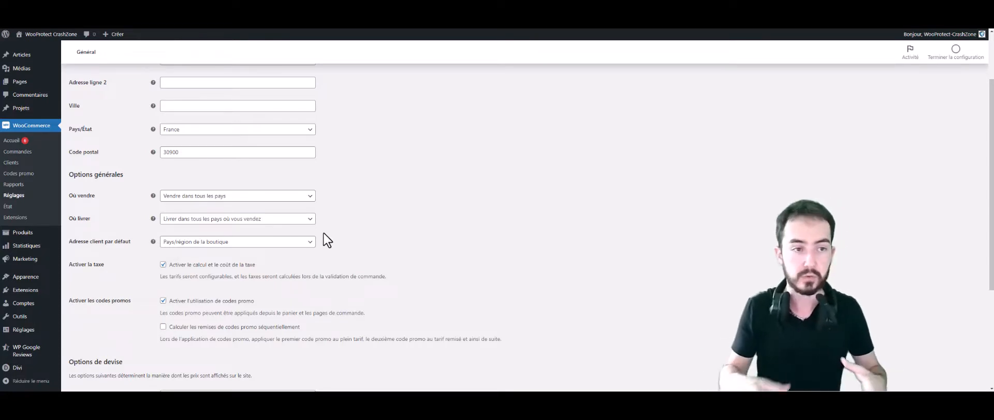
left_click(312, 199)
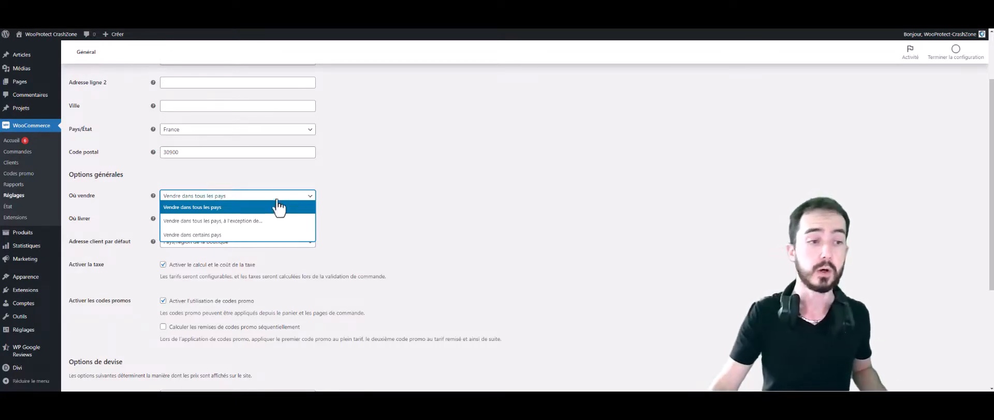
left_click(259, 236)
left_click(264, 223)
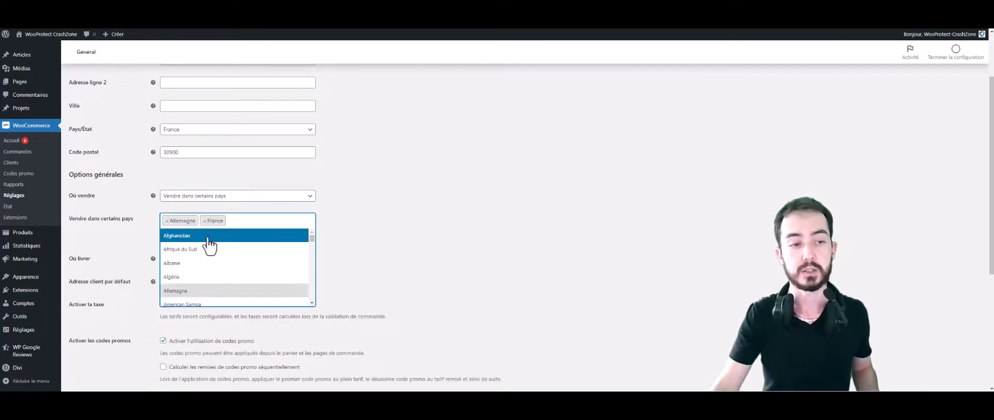
left_click(372, 223)
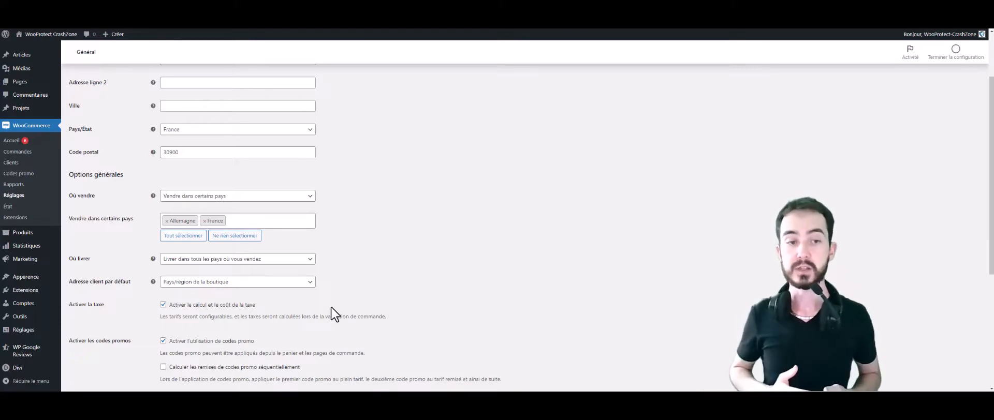
Review the shipping location options and choose "Livrer dans tous les pays où vous vendez"
left_click(270, 261)
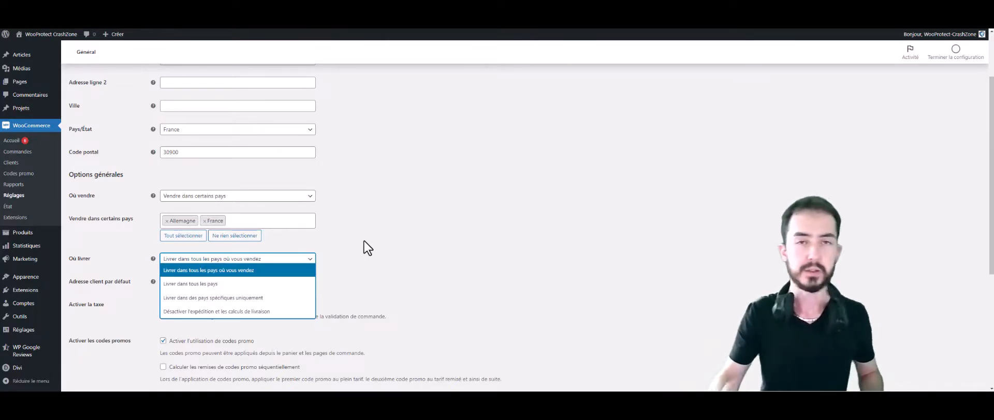
left_click(343, 232)
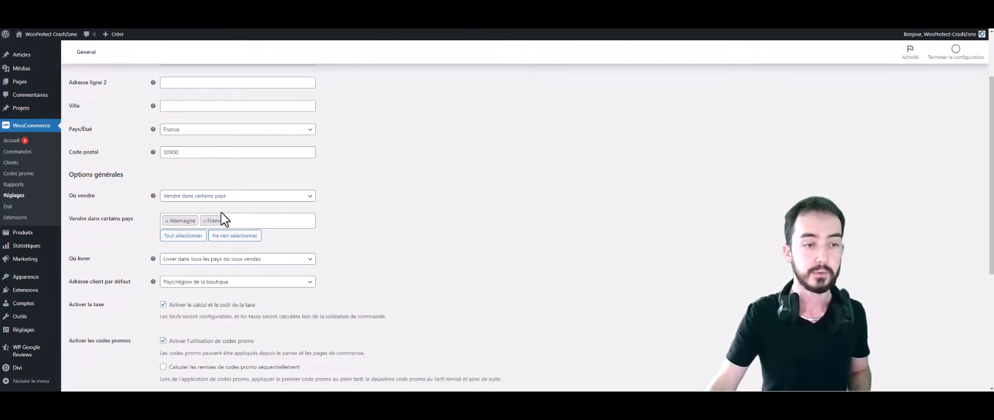
left_click(229, 260)
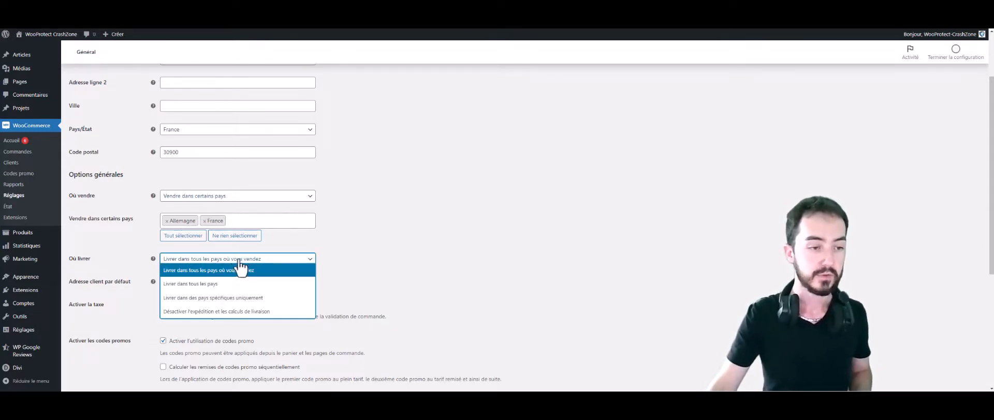
left_click(213, 271)
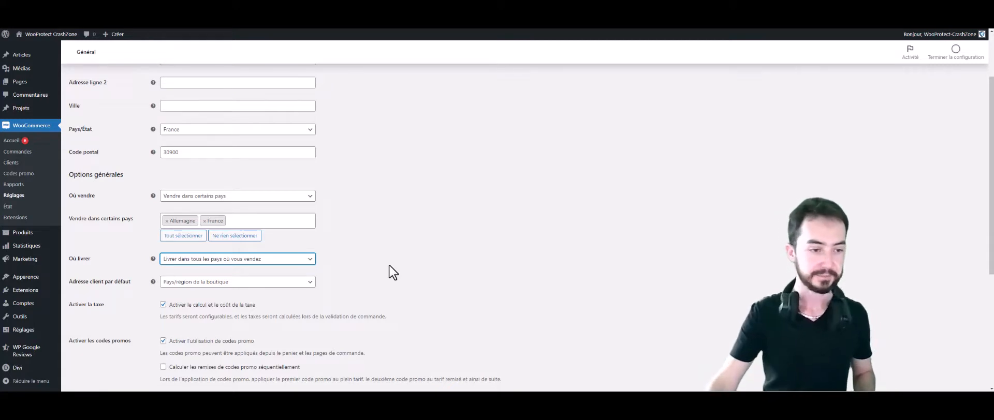
left_click(368, 226)
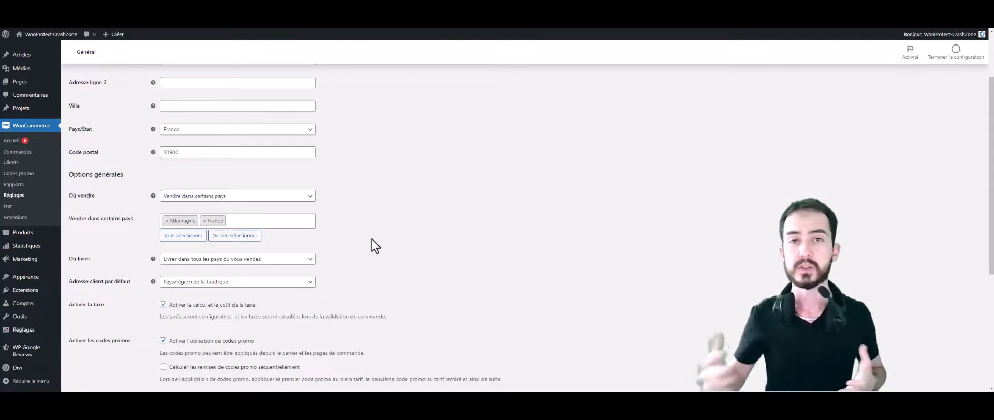
Remove France and Allemagne from the specific selling countries and set the selling location to "Vendre dans tous les pays"
left_click(204, 221)
left_click(167, 221)
left_click(192, 199)
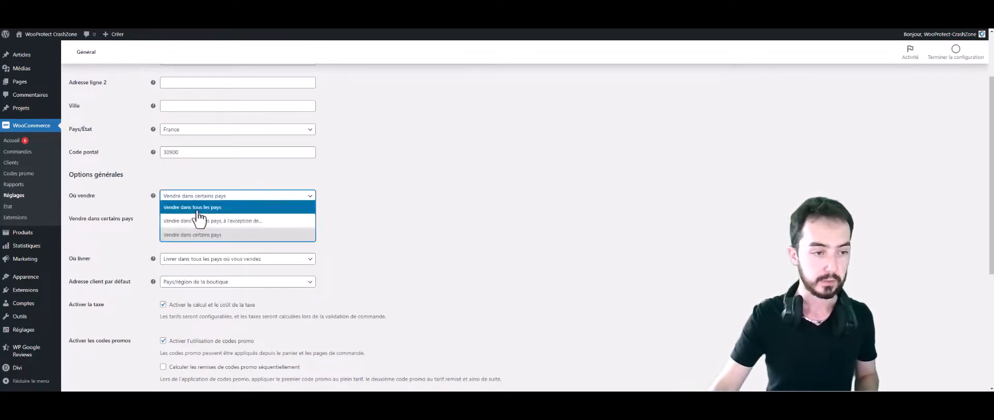
left_click(199, 208)
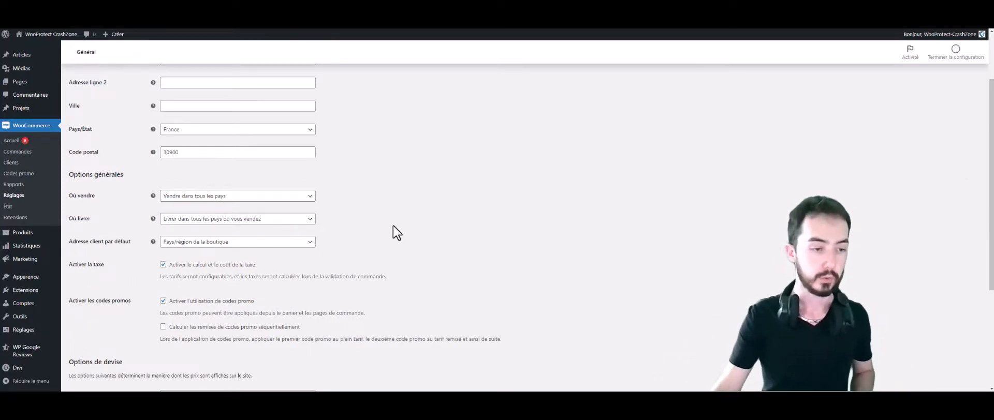
Set the default customer address to "Pays/région de la boutique"
left_click_drag(91, 243, 118, 242)
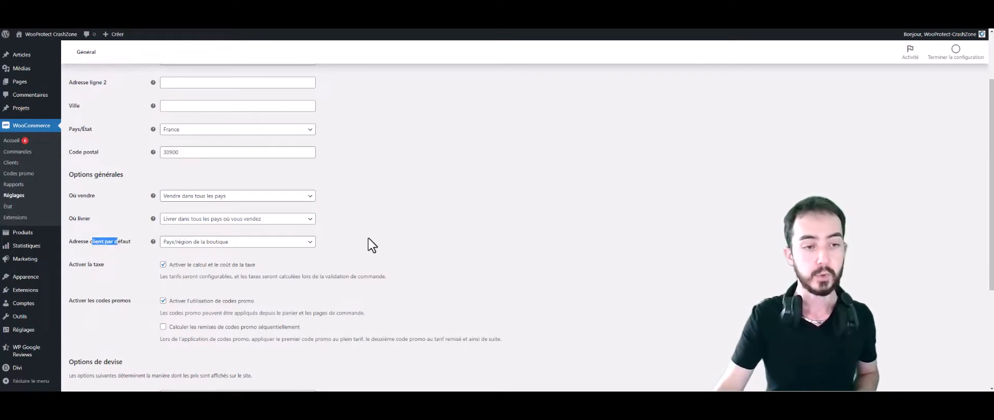
left_click(382, 237)
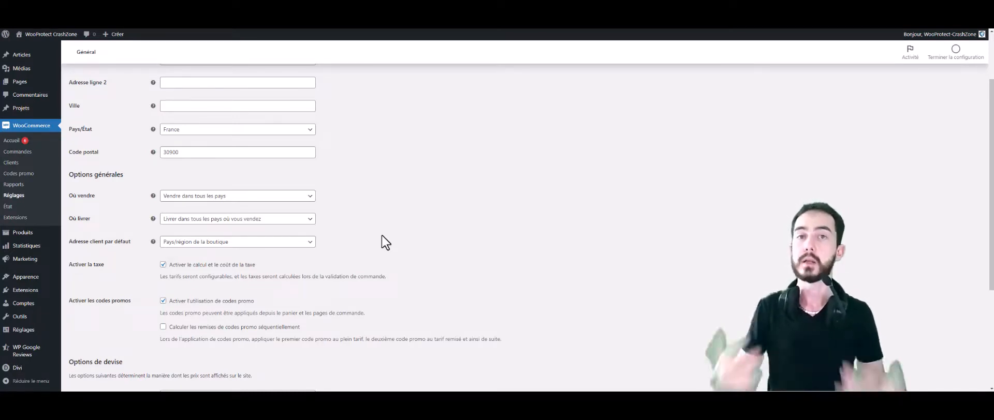
left_click(254, 245)
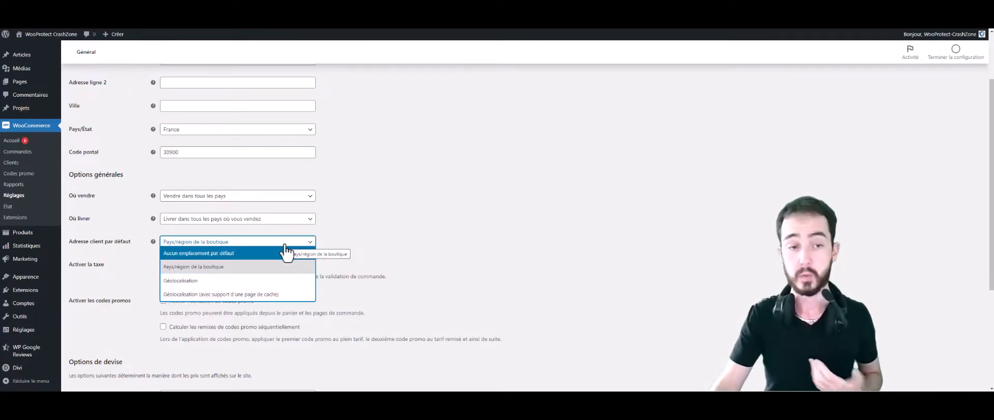
left_click(257, 271)
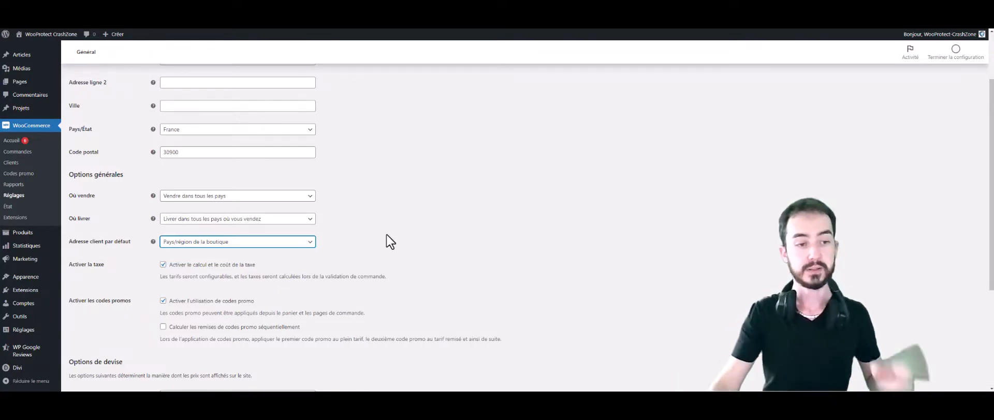
Examine the options for enabling taxes and promo codes in the general settings
scroll(311, 249, "up", 2)
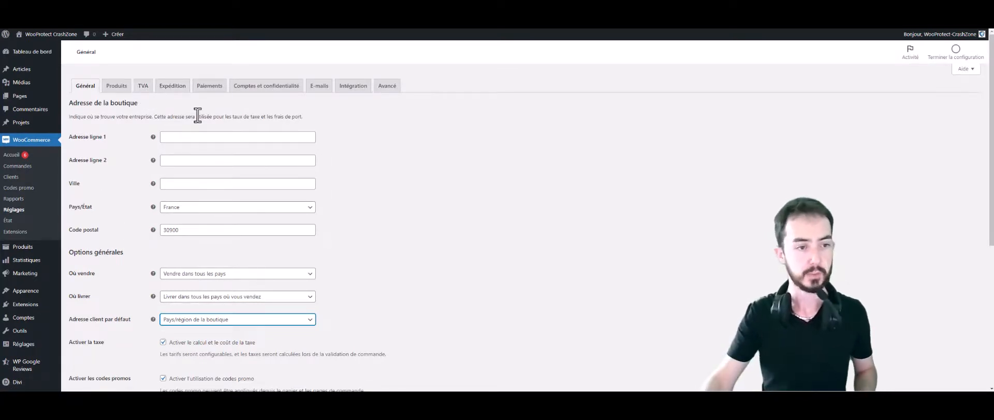
scroll(200, 138, "down", 1)
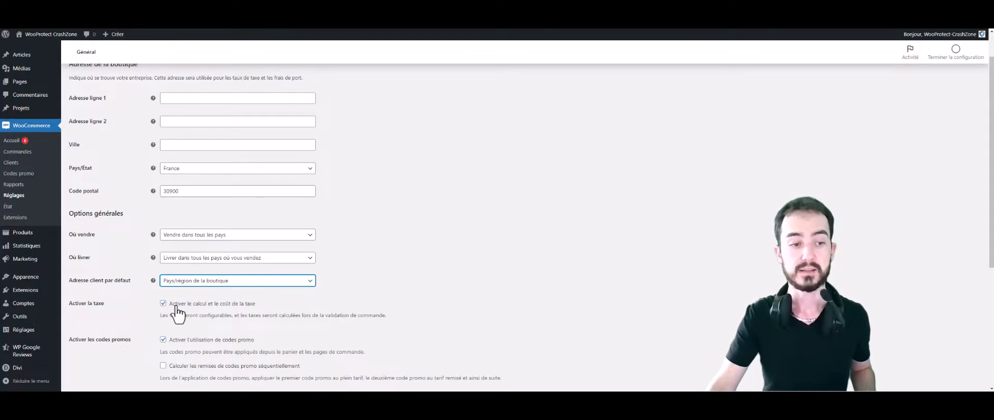
scroll(138, 360, "down", 4)
scroll(111, 367, "up", 3)
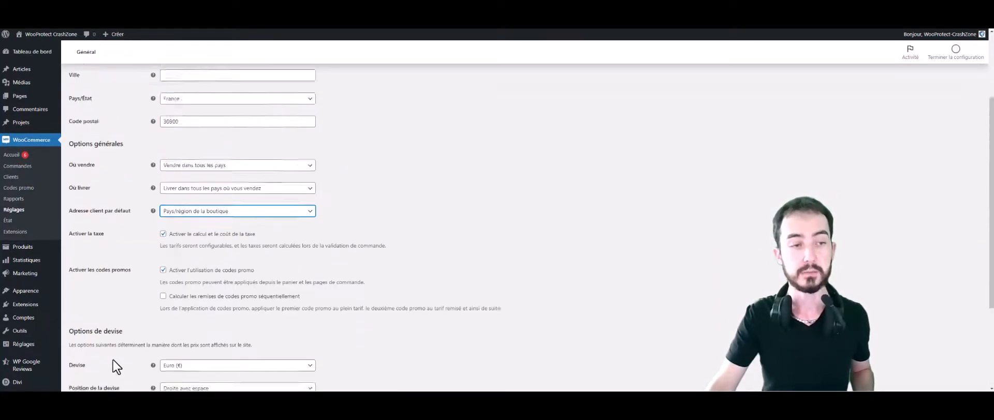
scroll(113, 360, "up", 3)
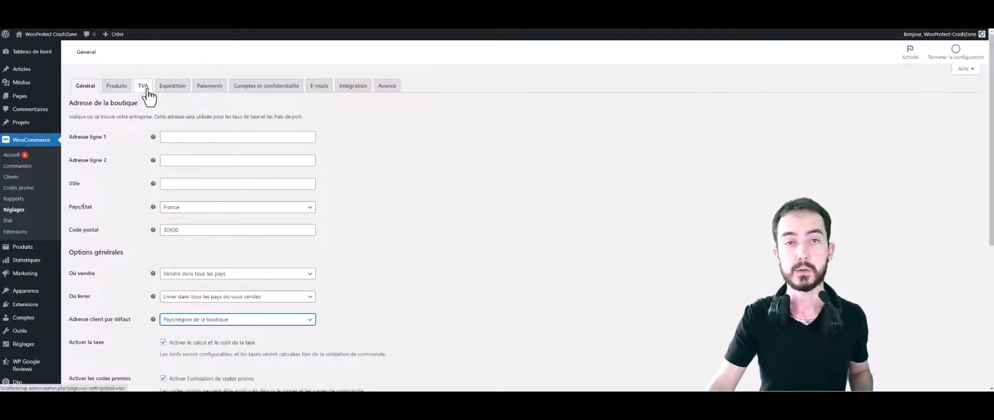
scroll(160, 109, "down", 3)
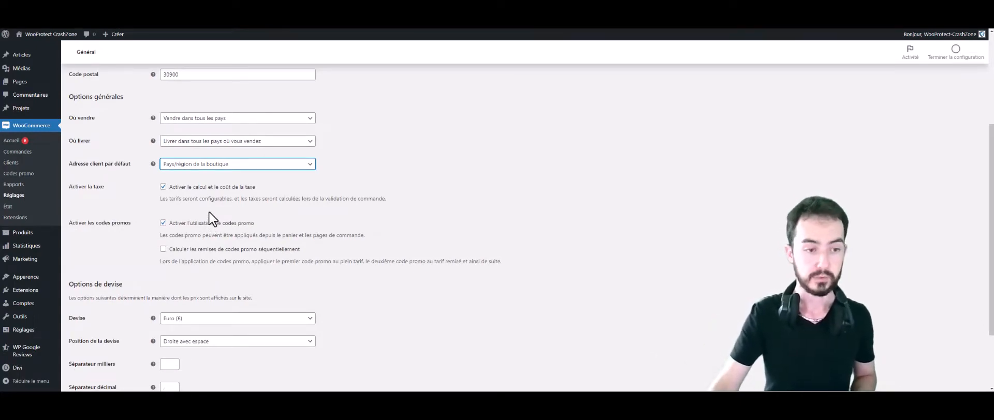
left_click(219, 212)
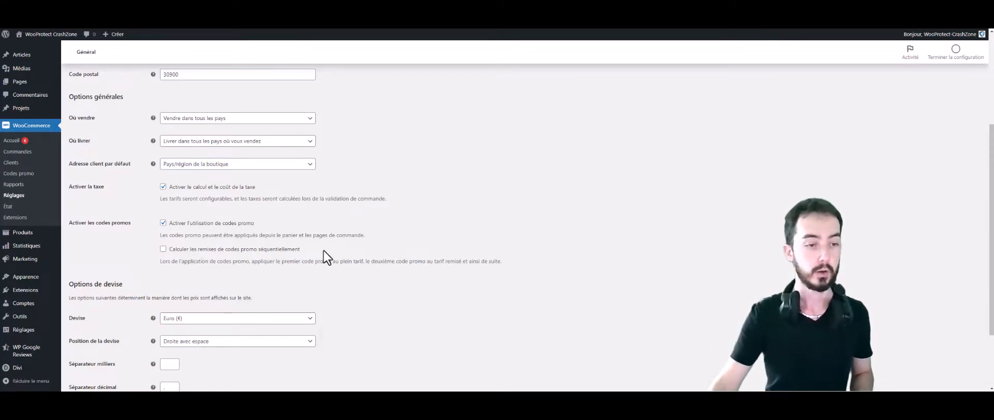
Check the thousands separator in the currency options and enter "." as the decimal separator
scroll(342, 244, "down", 3)
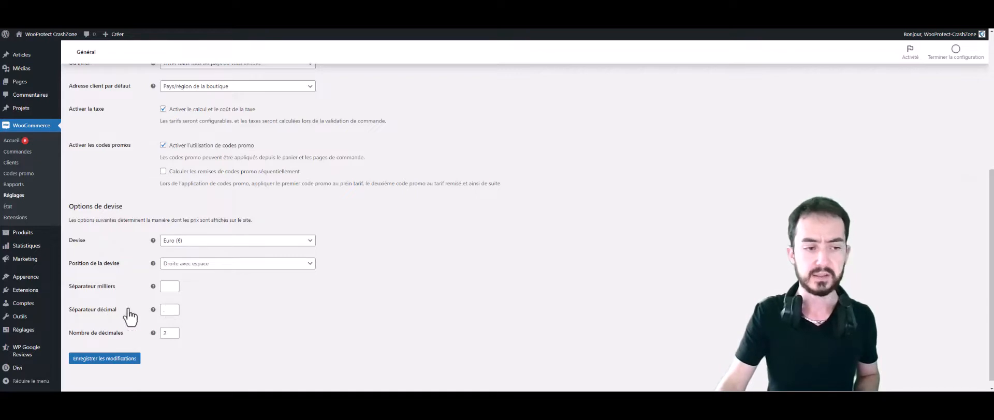
left_click(174, 286)
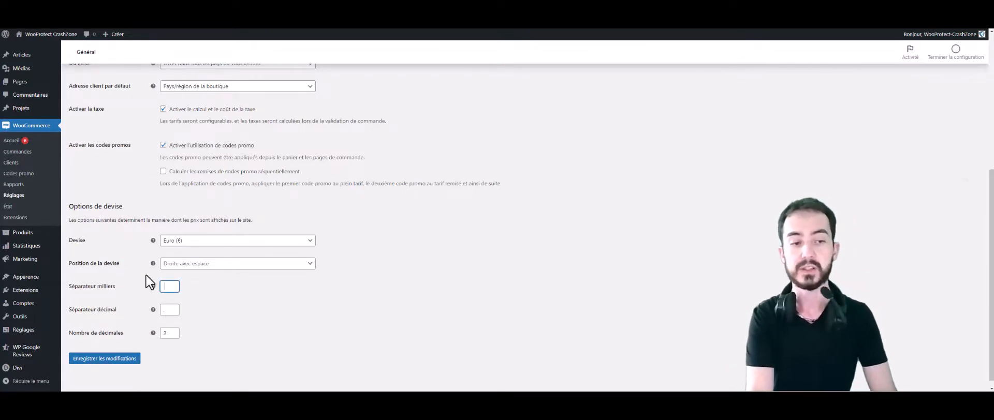
left_click(173, 306)
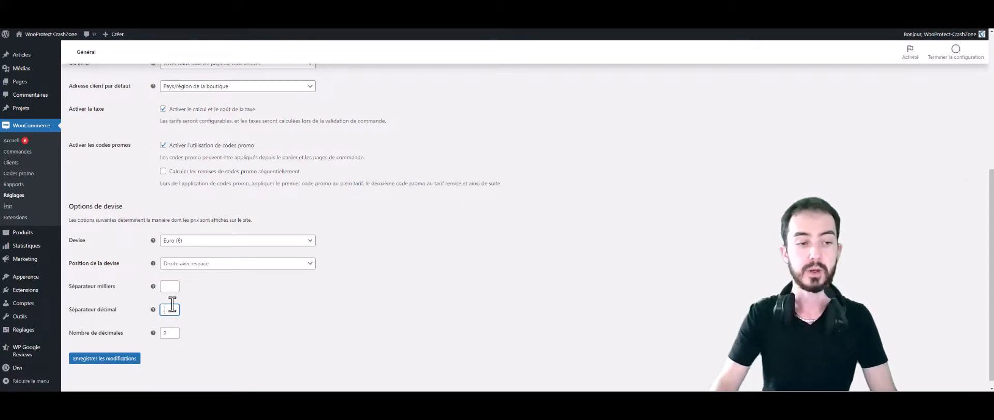
key("BackSpace")
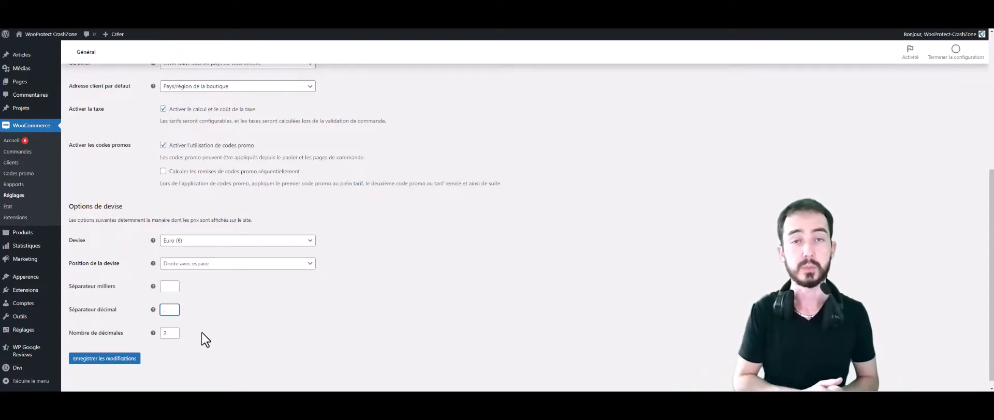
type(".")
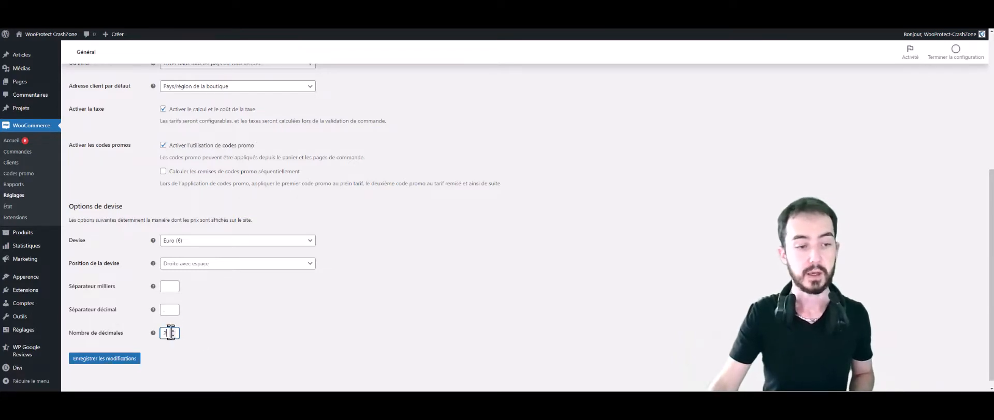
Examine the currency position choices and the list of available currencies in the currency options
left_click(214, 265)
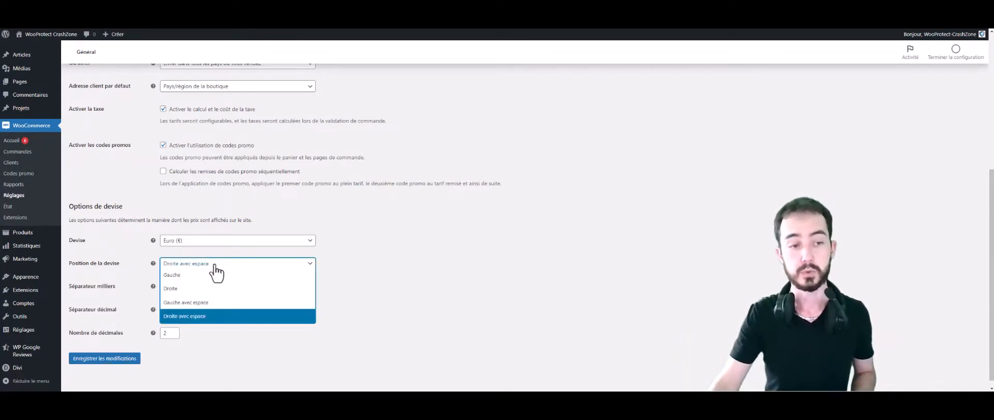
left_click(378, 261)
left_click(286, 244)
scroll(287, 280, "down", 4)
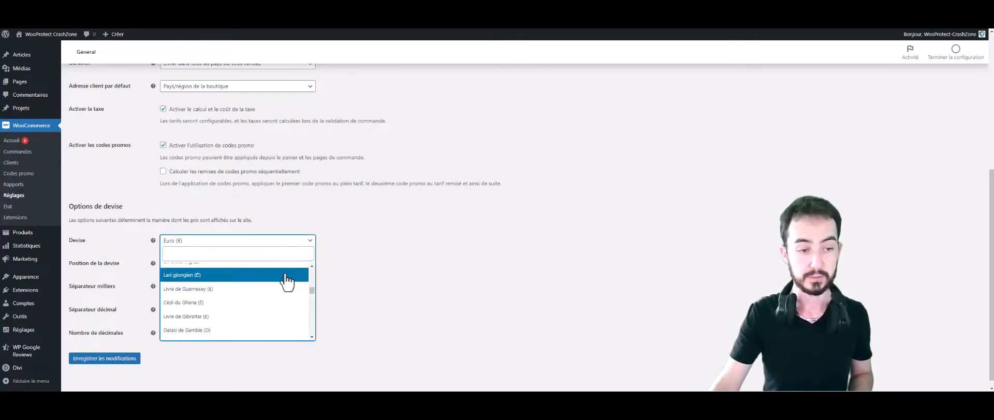
scroll(290, 284, "down", 10)
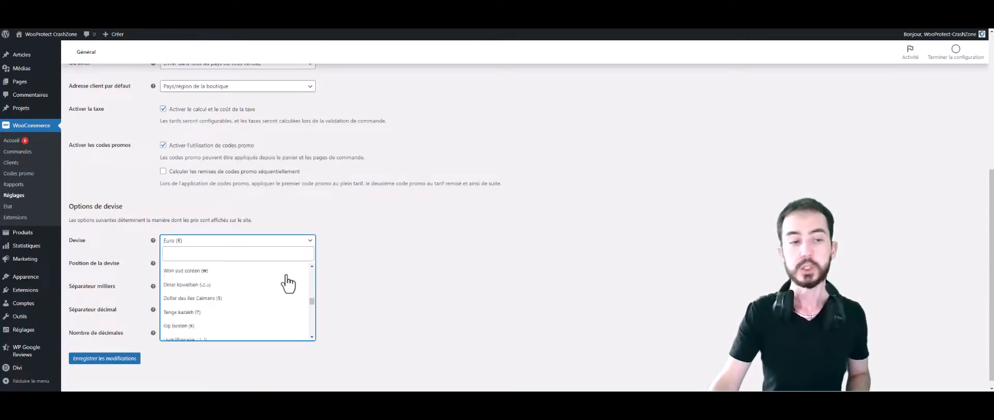
scroll(287, 284, "up", 15)
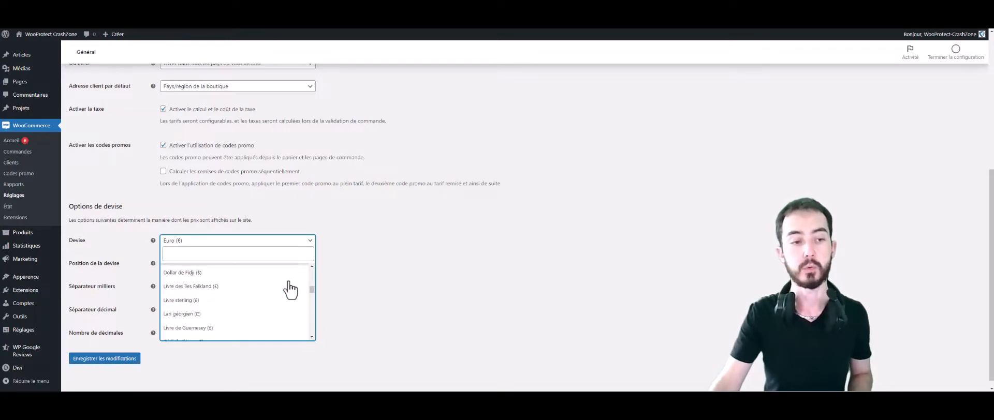
scroll(290, 290, "up", 8)
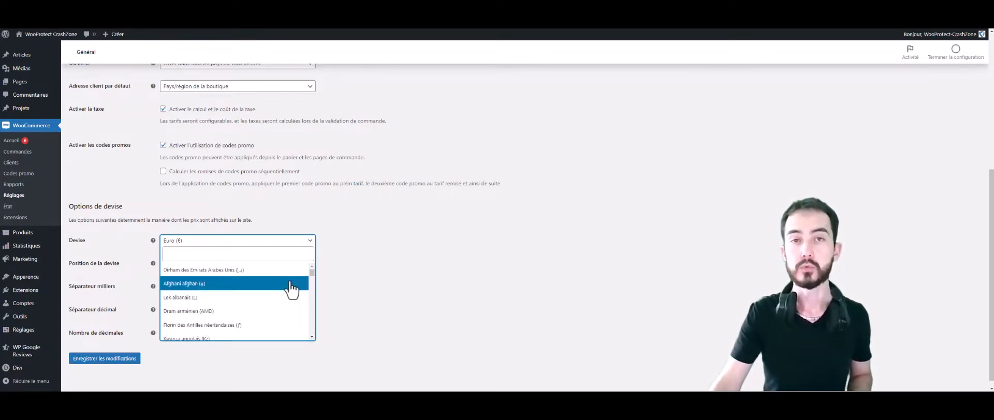
left_click(361, 241)
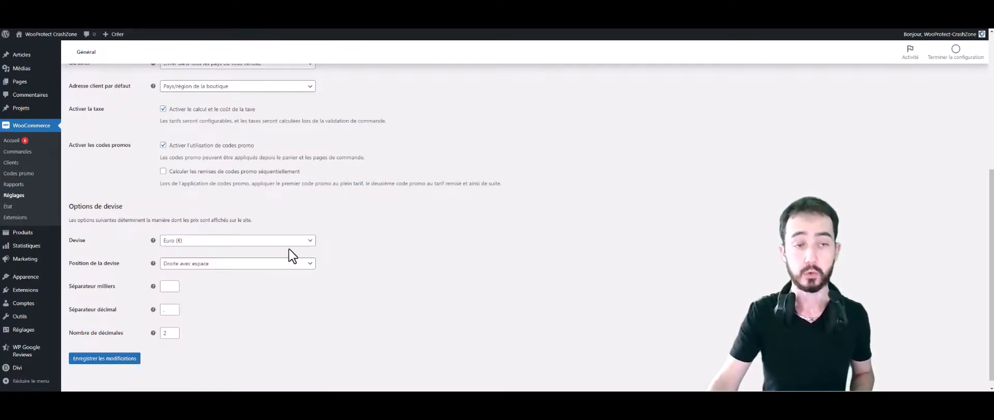
Save the general settings and open the product settings
left_click(136, 360)
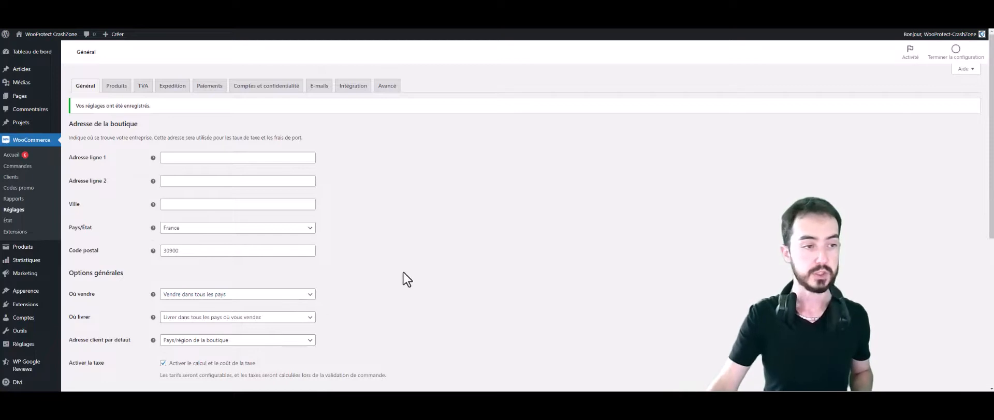
left_click(116, 86)
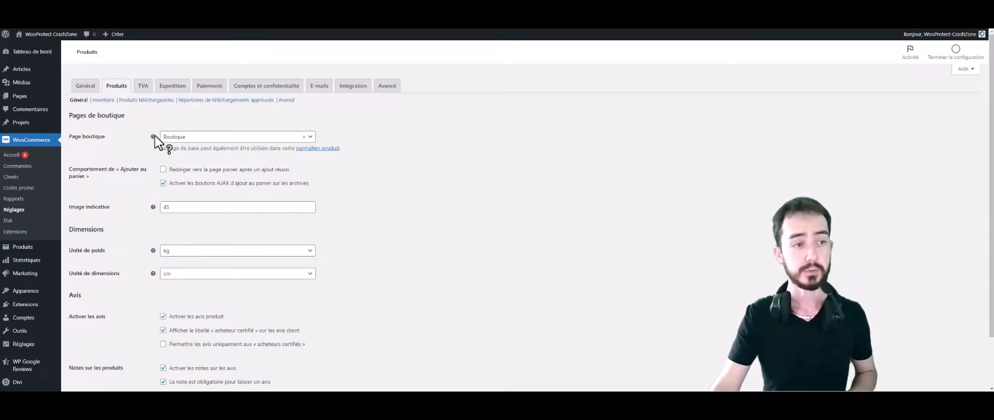
Review the page choices for "Page boutique" and the add-to-cart behaviour options
left_click(203, 138)
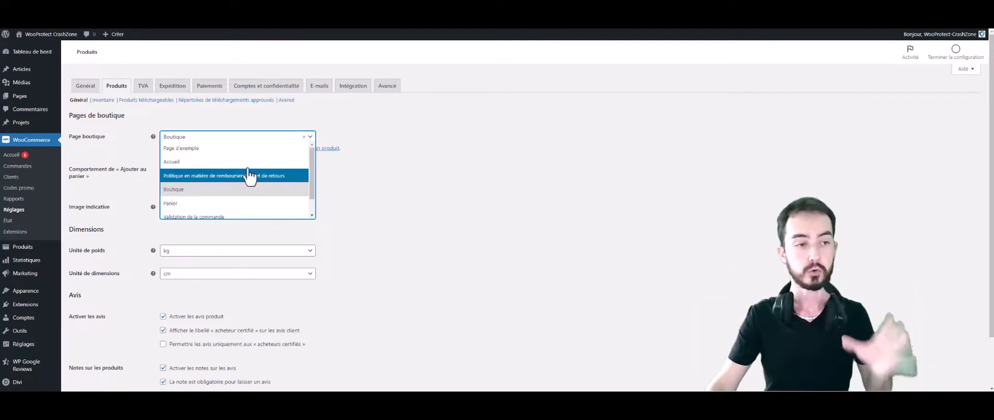
left_click(388, 145)
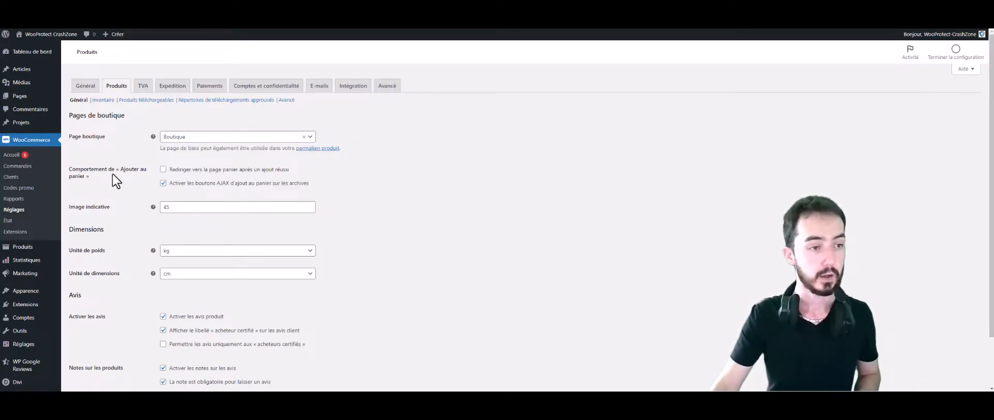
left_click_drag(94, 169, 139, 170)
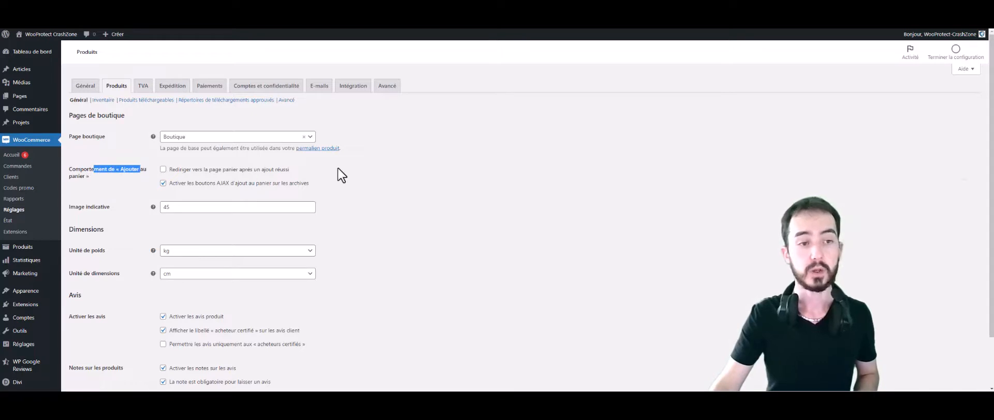
left_click(322, 169)
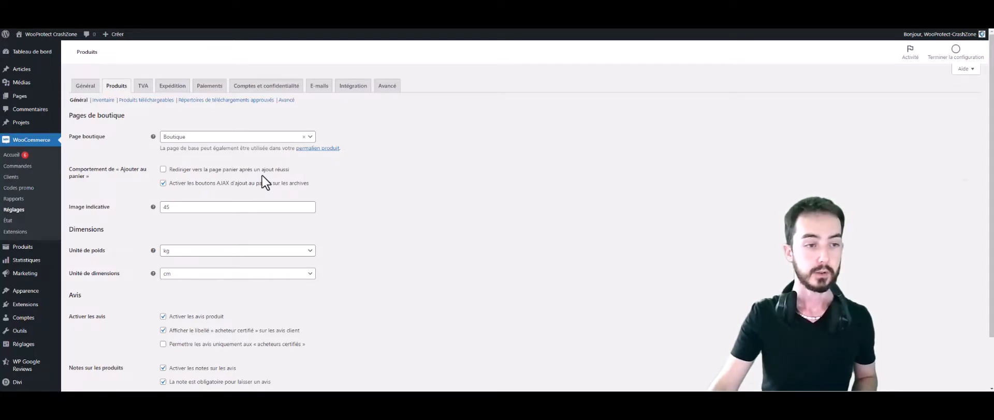
scroll(362, 160, "down", 2)
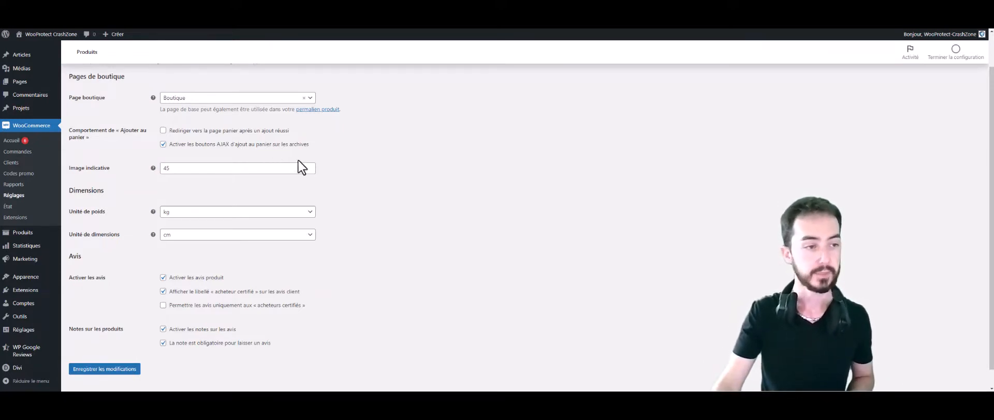
View the details of the placeholder image in the media library, then return to the "Image indicative" product setting
left_click_drag(244, 170, 134, 164)
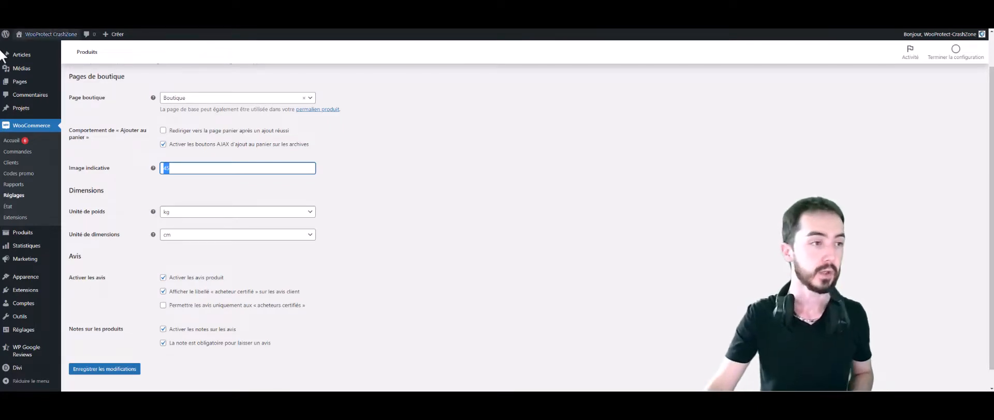
left_click(15, 70)
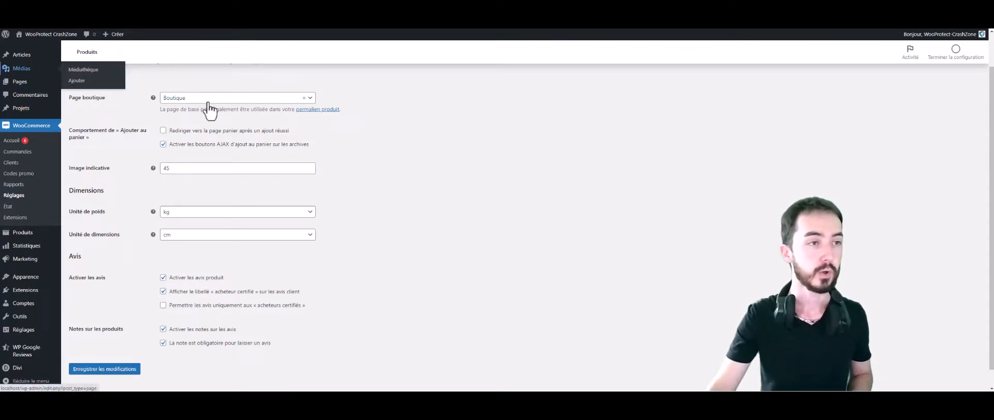
left_click(14, 73)
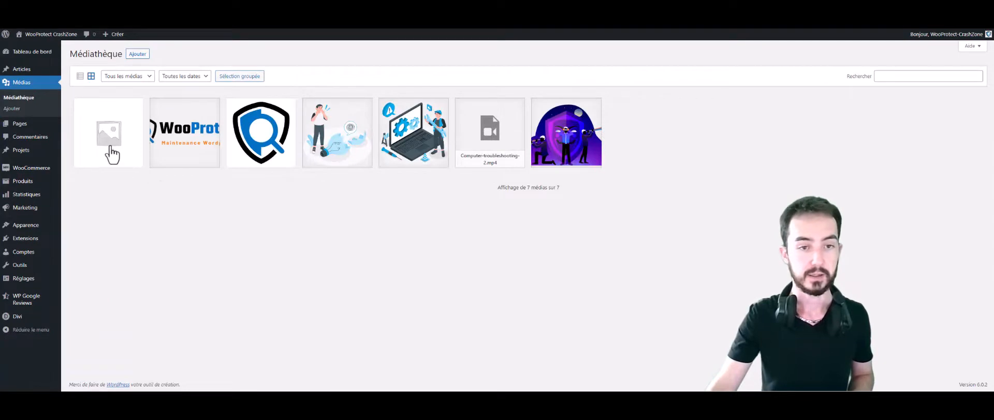
left_click(111, 150)
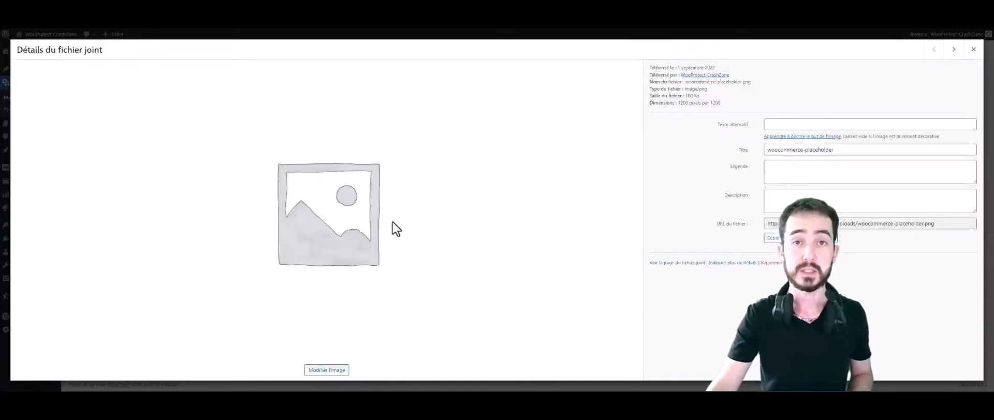
left_click(972, 54)
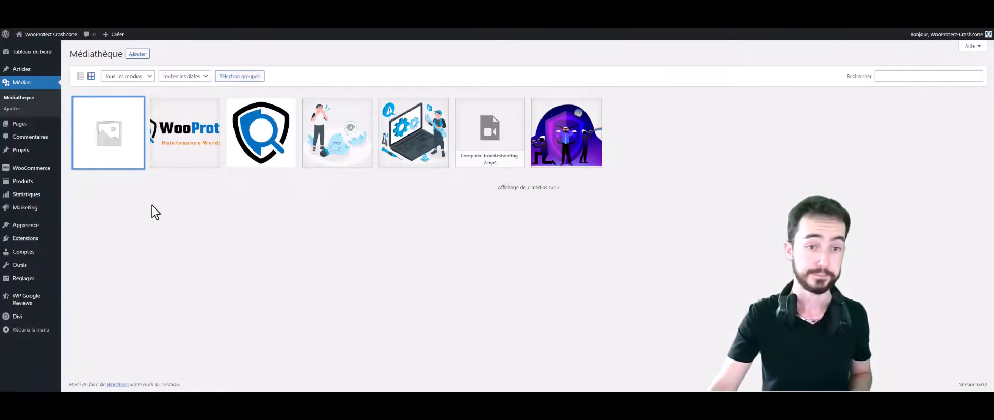
mouse_move(33, 168)
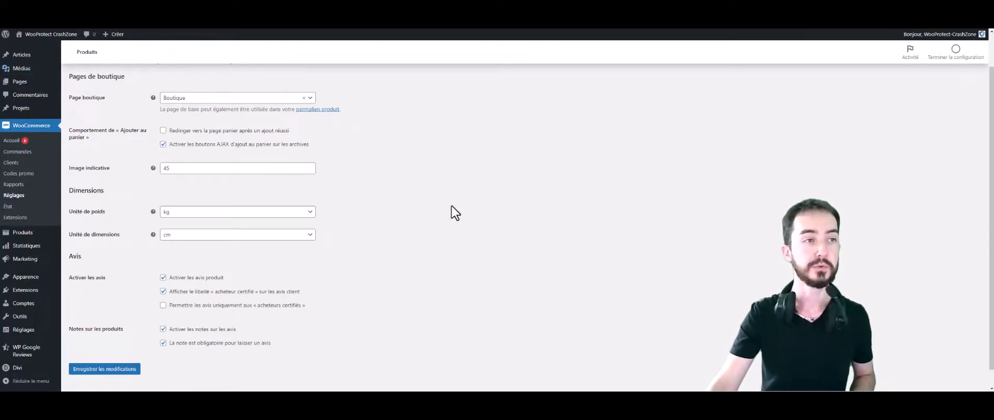
scroll(447, 206, "down", 1)
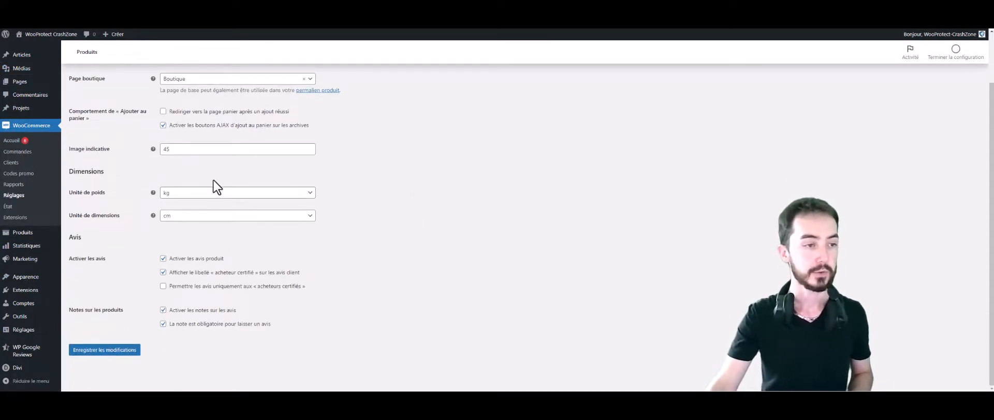
left_click_drag(177, 153, 163, 153)
left_click(430, 170)
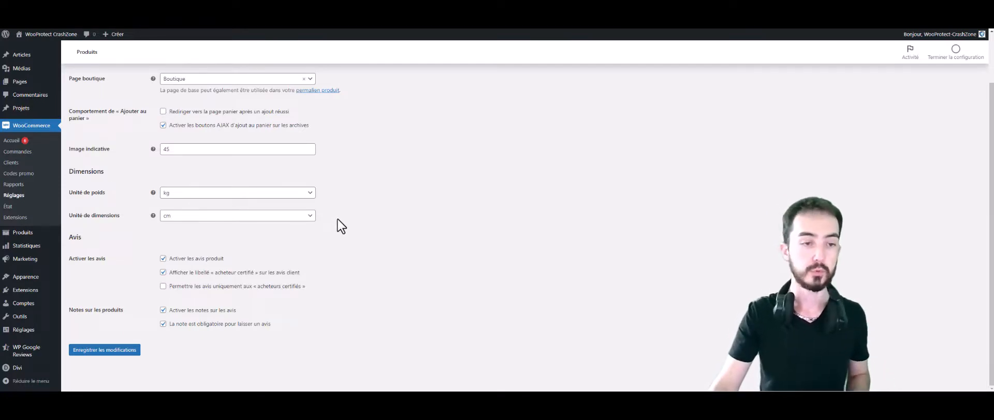
Examine the available weight units and dimension units for products
left_click(310, 195)
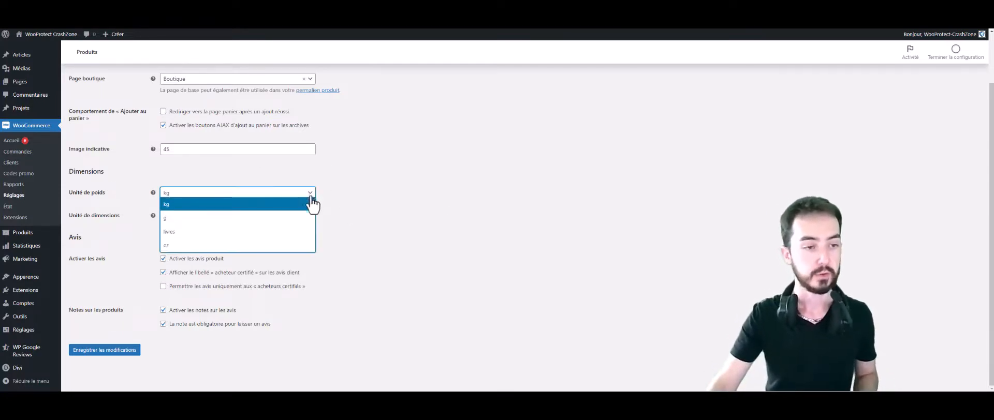
left_click(309, 195)
left_click(266, 218)
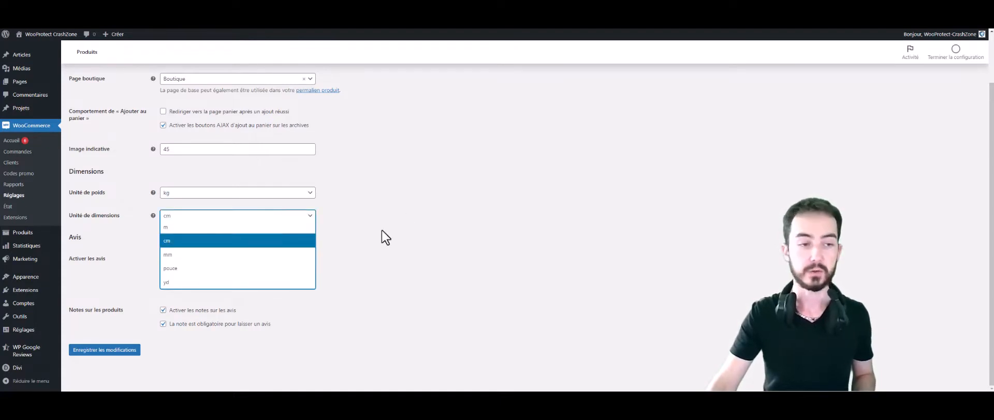
left_click(368, 233)
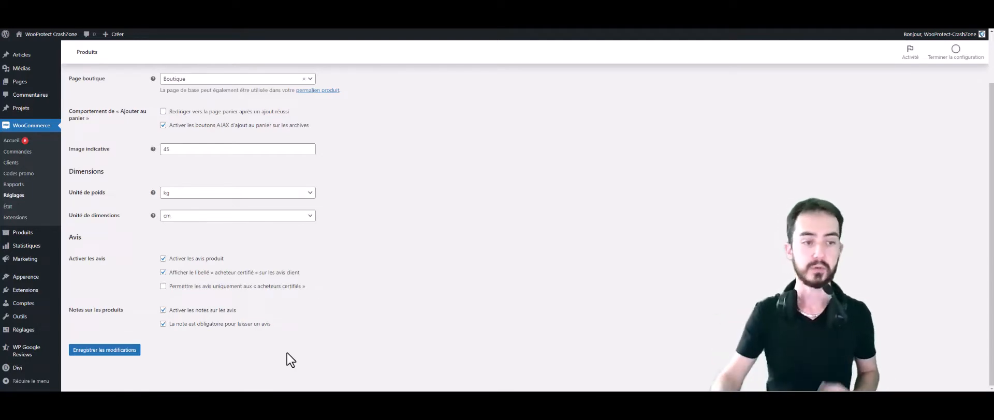
Save the general product settings and open the "Inventaire" settings
scroll(284, 351, "up", 1)
scroll(233, 248, "down", 1)
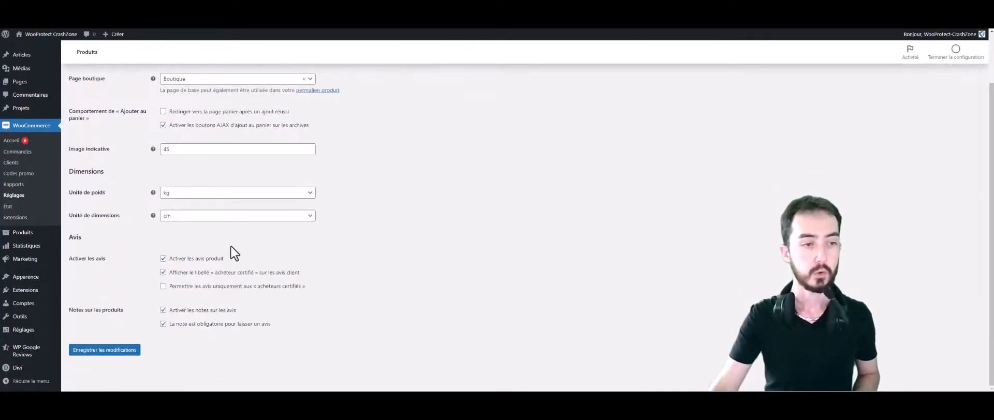
left_click(138, 363)
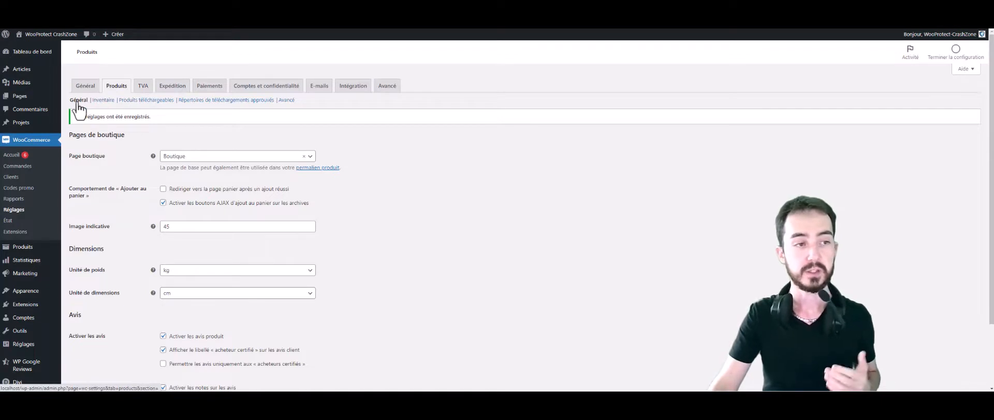
left_click(103, 100)
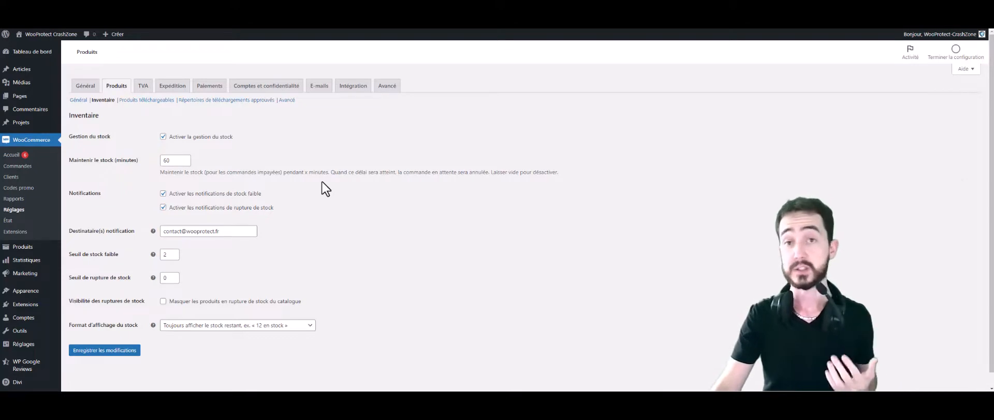
Examine the "Maintenir le stock (minutes)" setting and read its explanation about unpaid orders
left_click(175, 162)
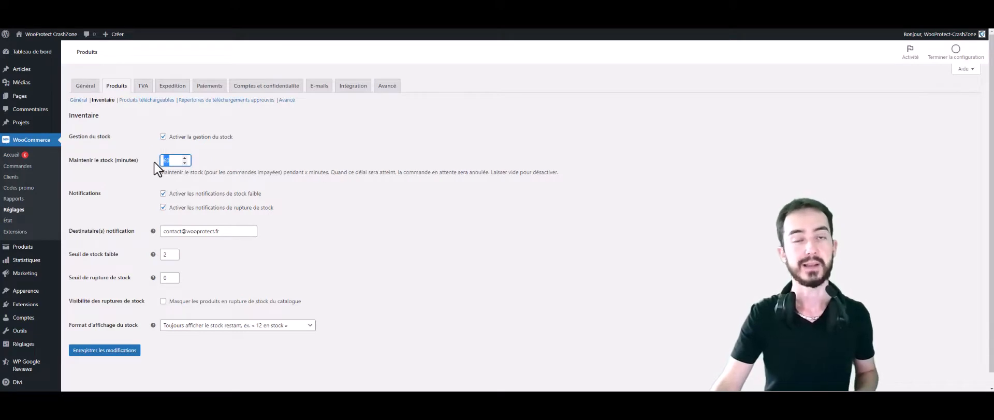
left_click(168, 161)
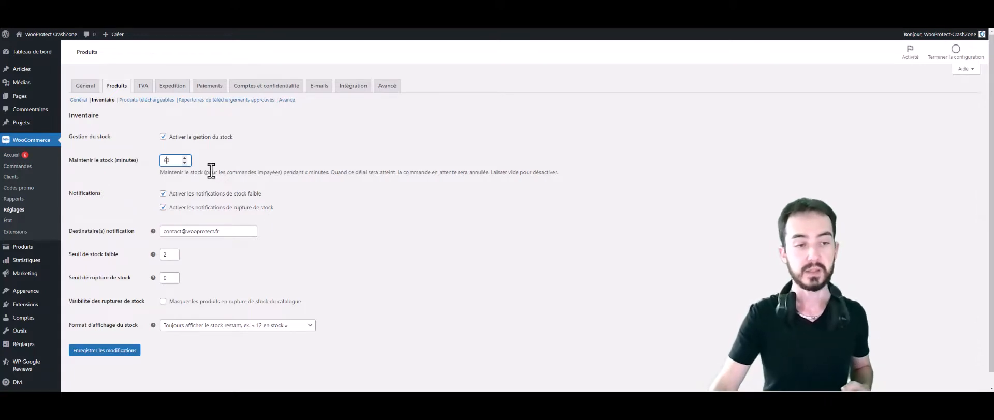
left_click_drag(212, 170, 540, 177)
left_click(560, 175)
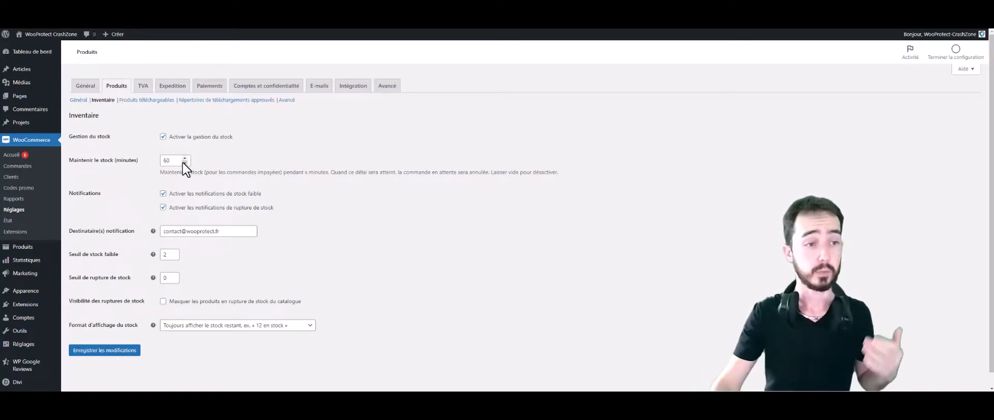
Clear the "Maintenir le stock (minutes)" value so that unpaid orders have no stock-hold limit
double_click(167, 161)
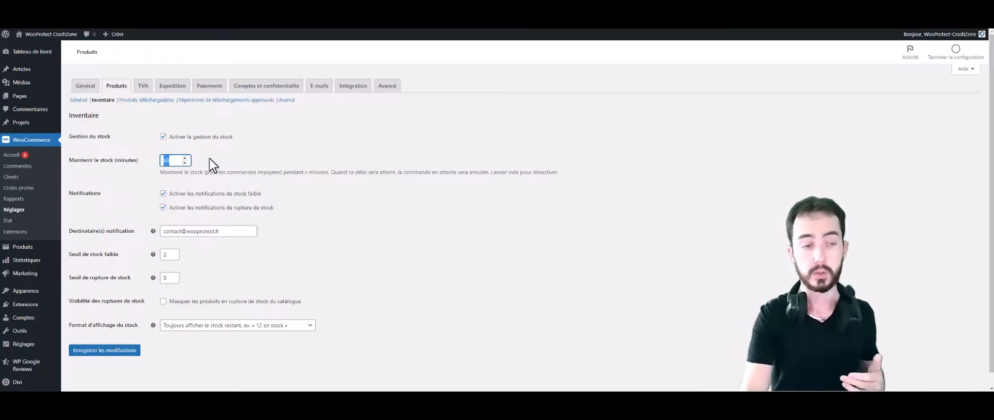
key("BackSpace")
left_click(261, 154)
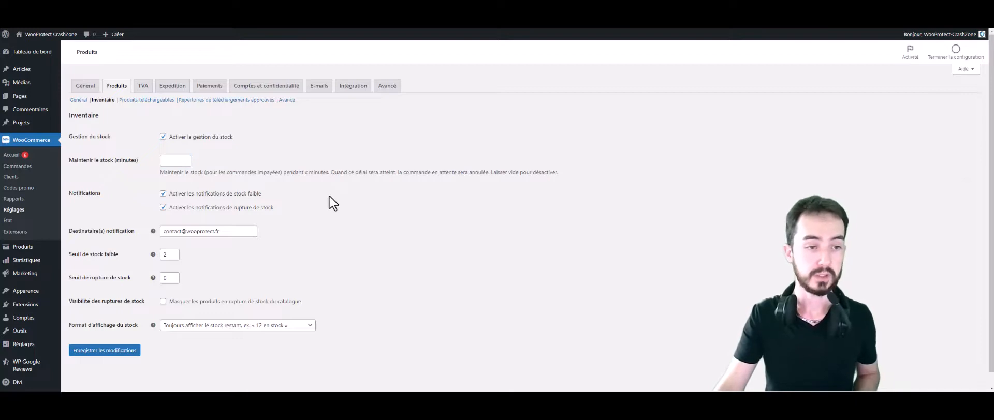
Review the stock notification options and set the low stock threshold "Seuil de stock faible" to 5
scroll(331, 196, "down", 1)
scroll(337, 199, "down", 1)
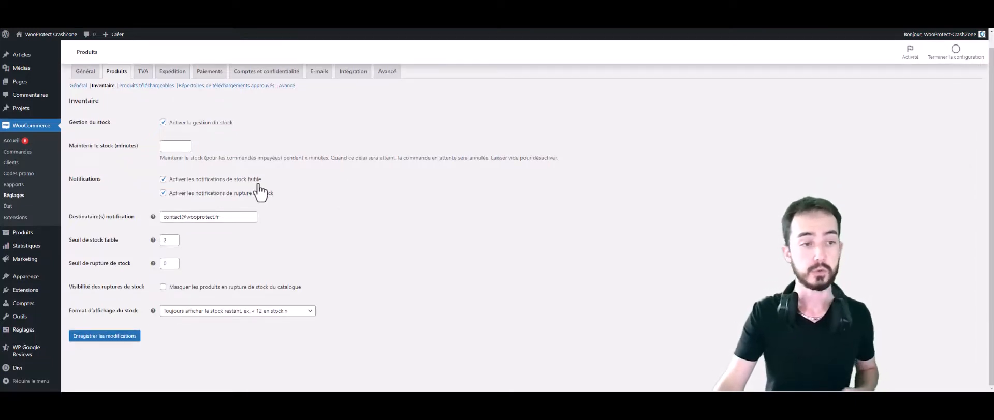
mouse_move(274, 179)
left_mouse_down()
mouse_move(238, 179)
mouse_move(275, 178)
left_mouse_up()
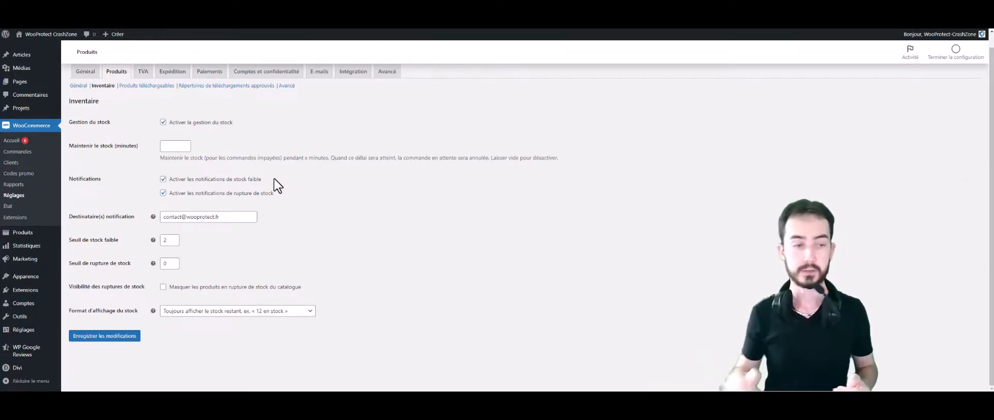
left_click_drag(262, 180, 226, 179)
double_click(169, 241)
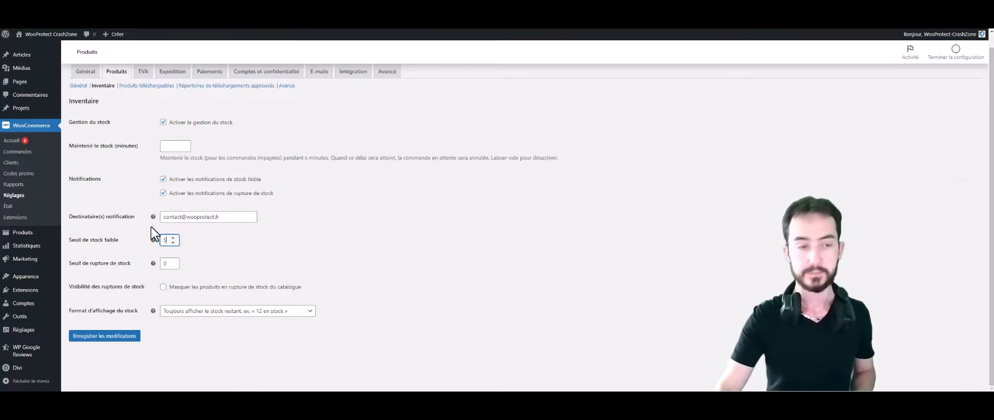
Review the out-of-stock threshold "Seuil de rupture de stock" in the inventory settings
left_click(334, 203)
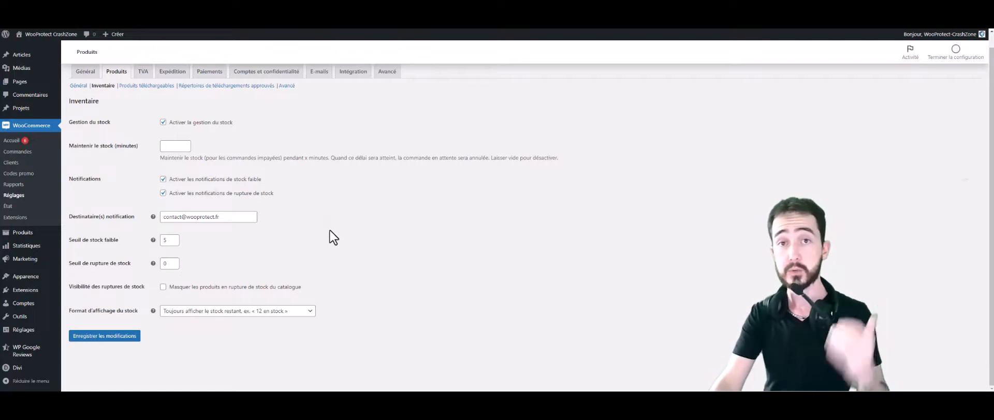
left_click(246, 258)
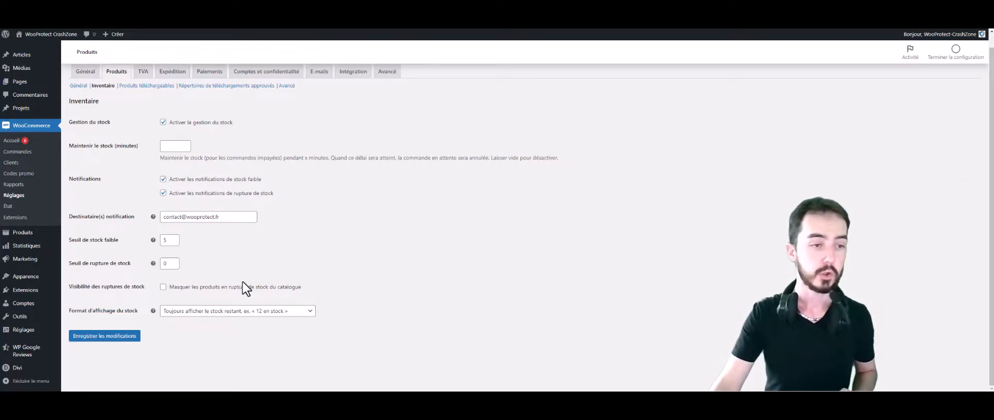
left_click(169, 266)
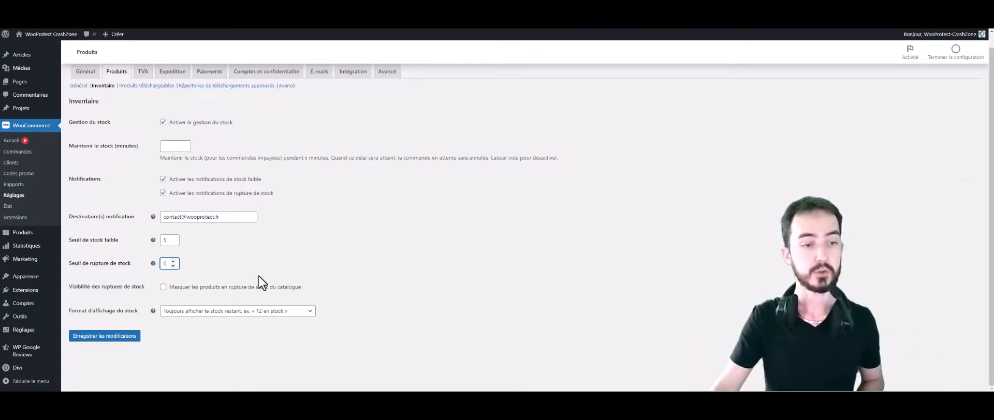
left_click(259, 276)
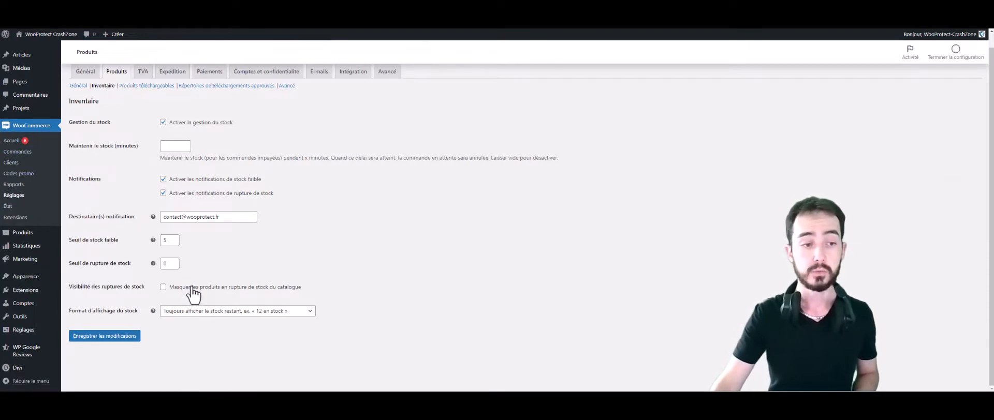
Try the option that hides out-of-stock products from the catalogue, and switch it off again
left_click(163, 288)
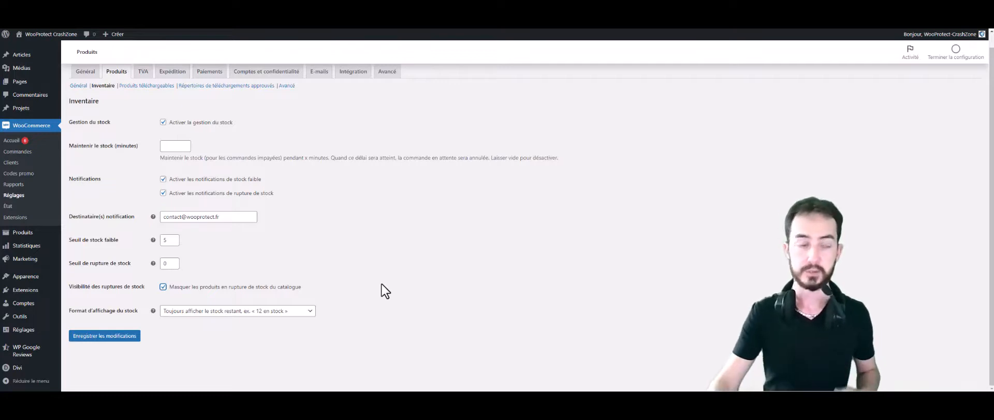
left_click(200, 287)
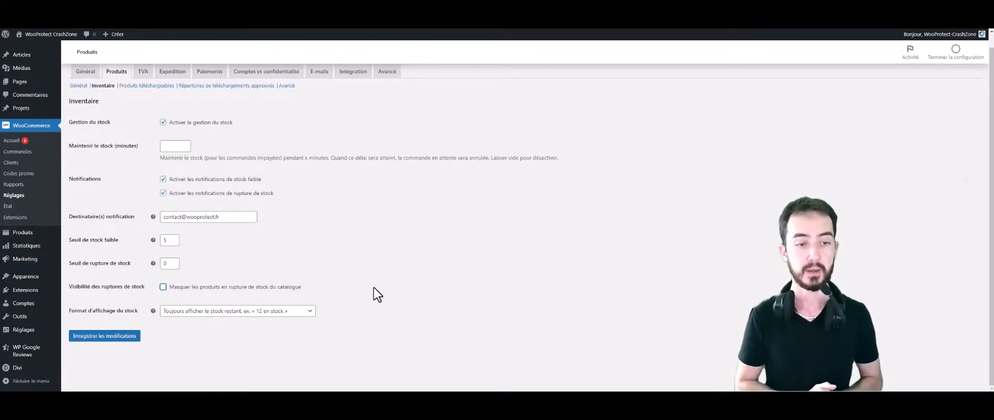
left_click(260, 338)
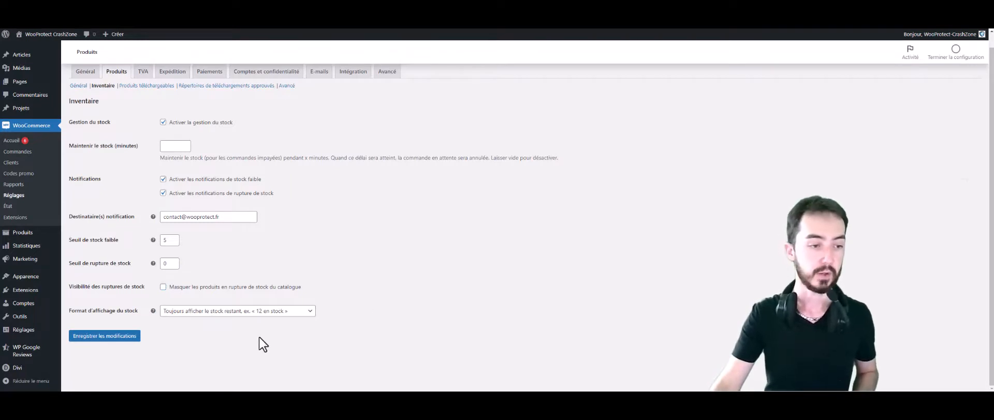
Review the available choices for "Format d'affichage du stock" and the overall inventory options
left_click(273, 314)
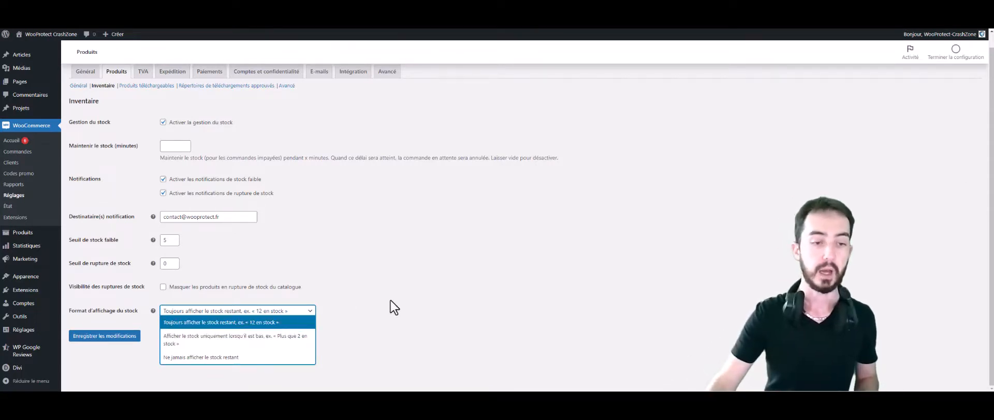
left_click(378, 308)
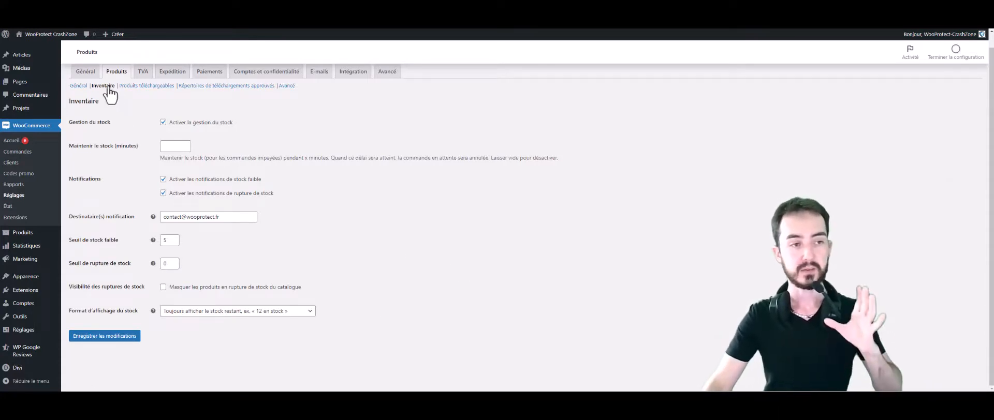
left_click_drag(136, 102, 266, 318)
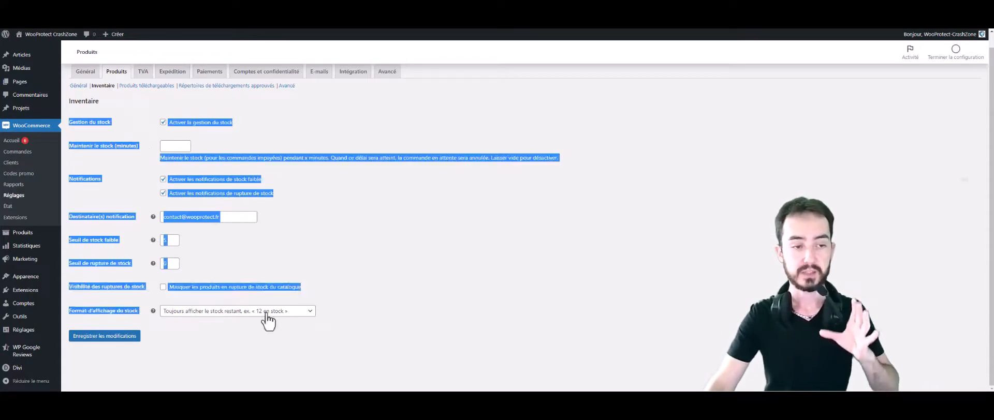
left_click(297, 351)
Leave the inventory settings without saving and review the access restriction and file name options under "Produits téléchargeables"
left_click(128, 85)
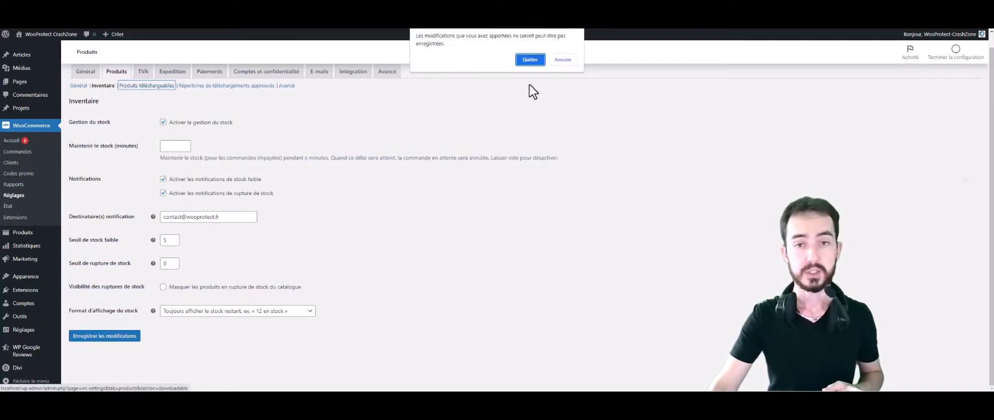
left_click(531, 60)
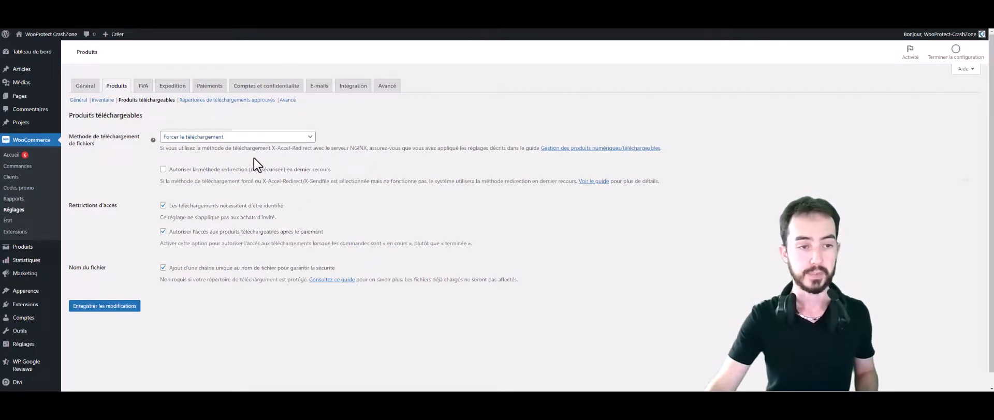
left_click_drag(198, 206, 336, 197)
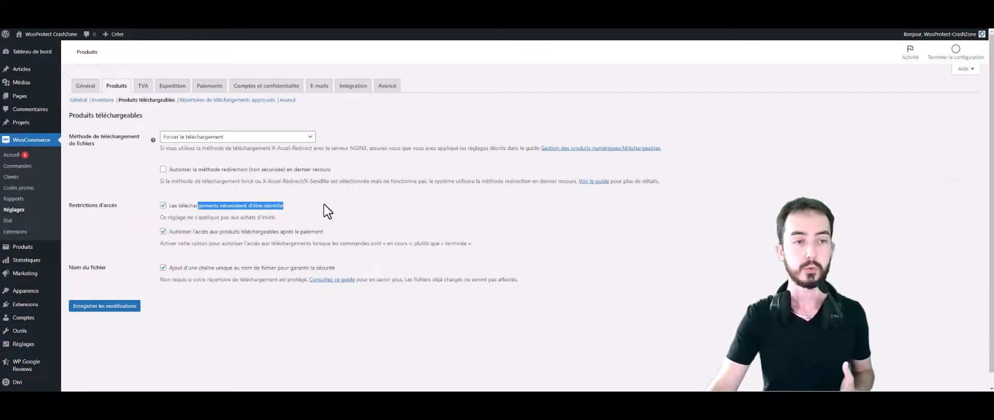
left_click(303, 234)
left_click_drag(322, 233, 245, 236)
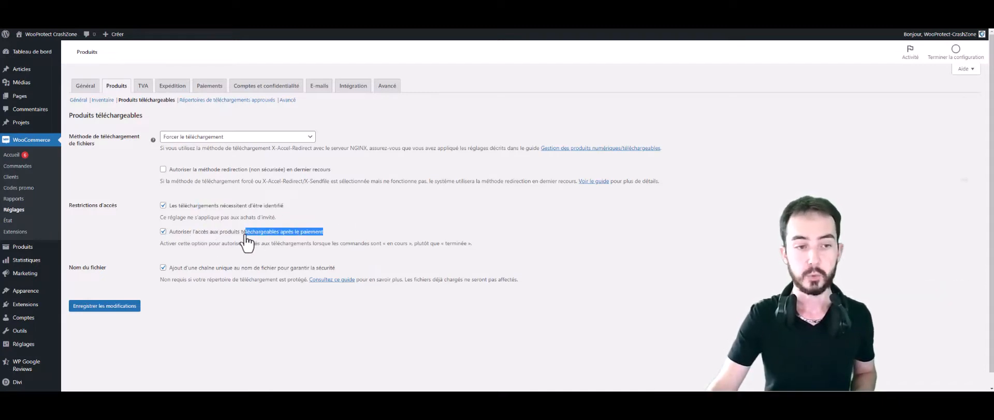
left_click(342, 231)
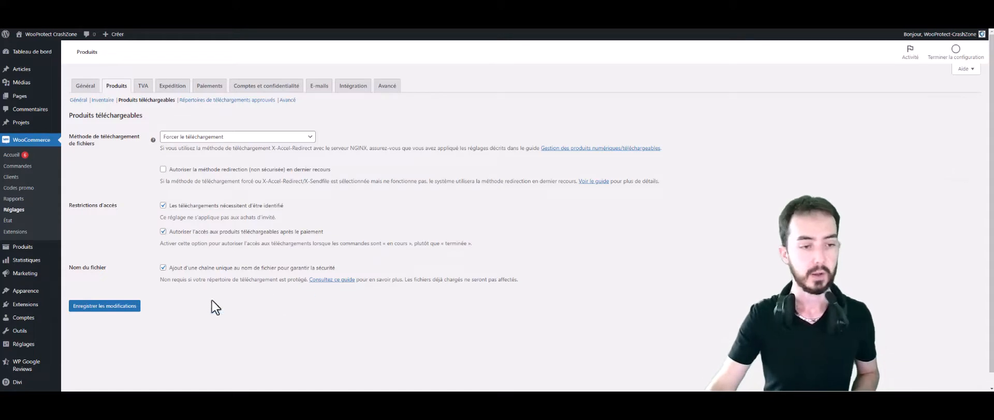
triple_click(217, 267)
left_click(419, 265)
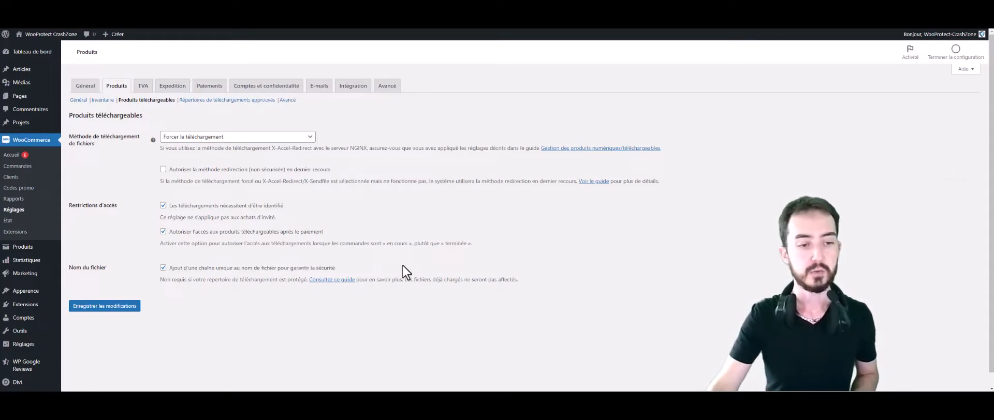
View the advanced product settings on the attribute lookup table and open the "TVA" settings
left_click(207, 103)
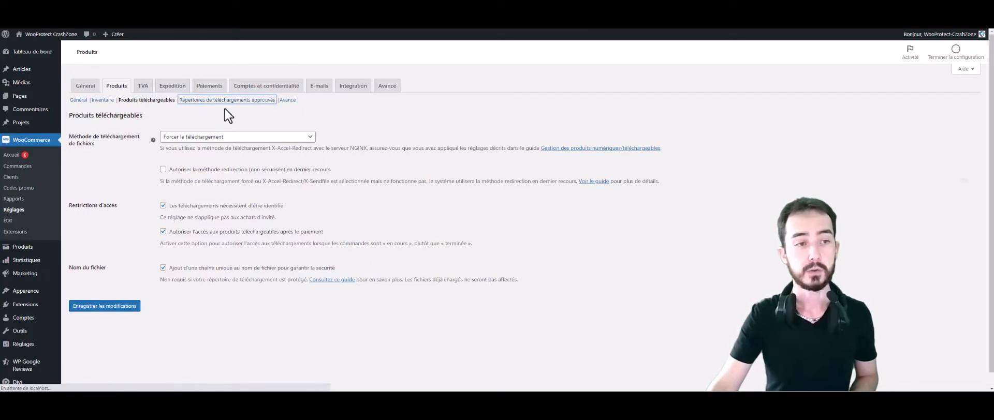
left_click(288, 102)
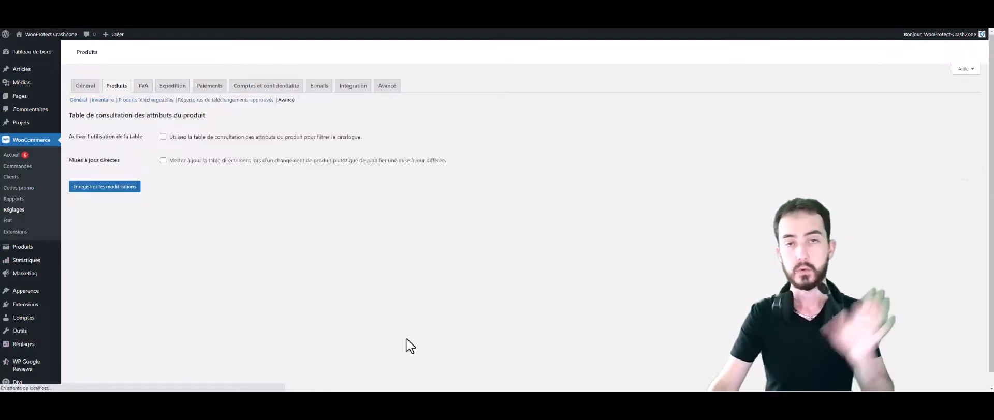
left_click(143, 91)
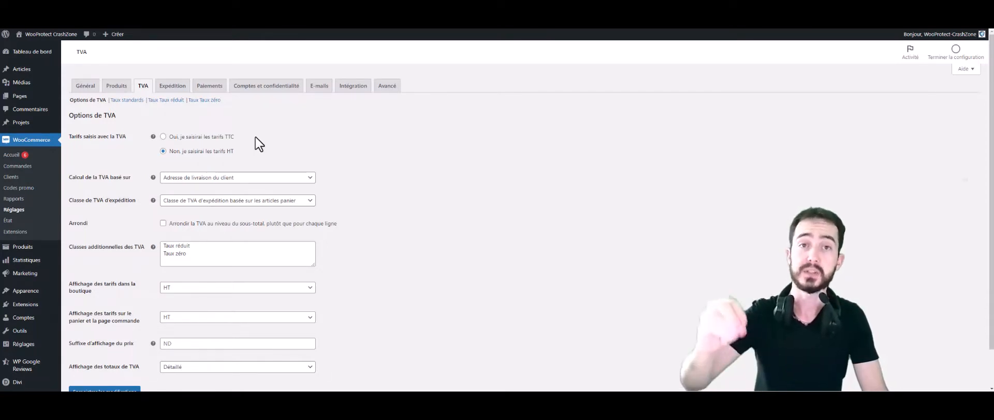
Try "Oui, je saisirai les tarifs TTC" for price entry and return to "Non, je saisirai les tarifs HT"
left_click(213, 137)
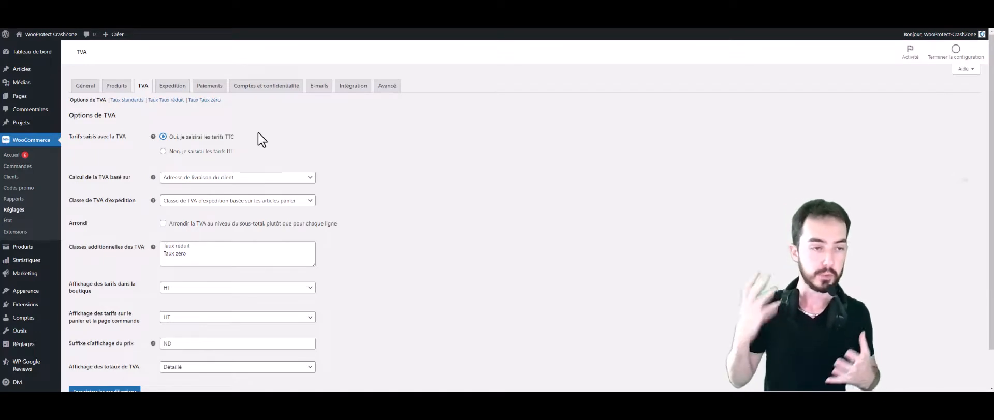
left_click(215, 153)
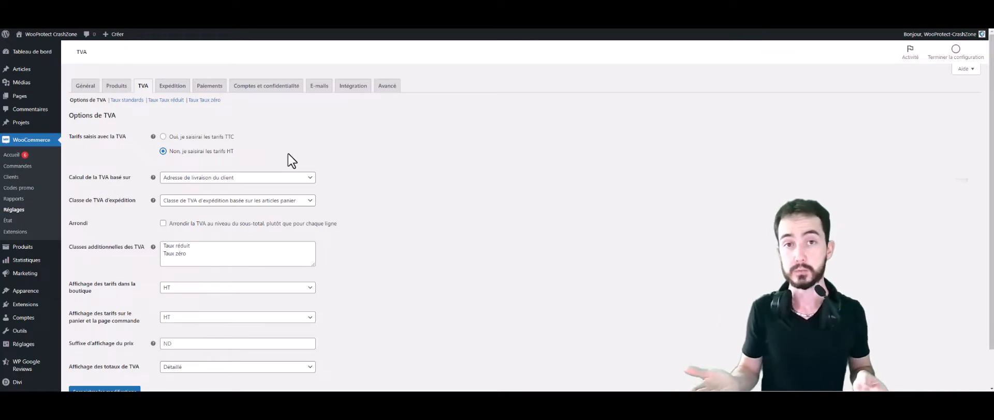
left_click(210, 137)
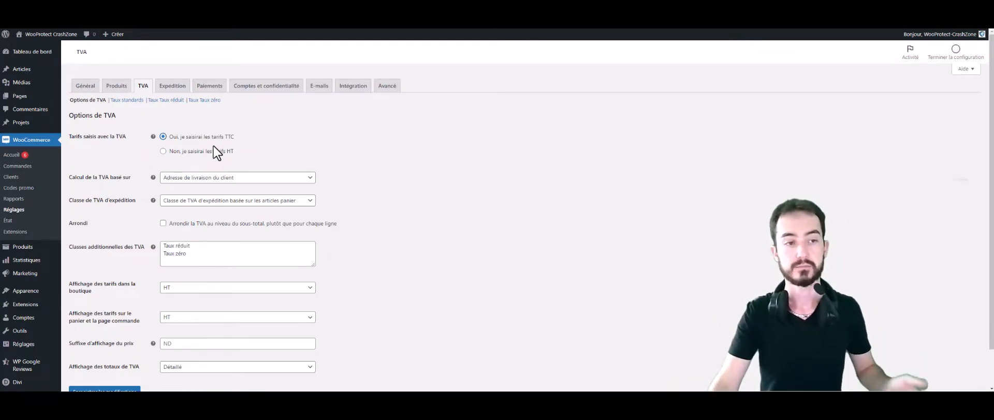
left_click(210, 149)
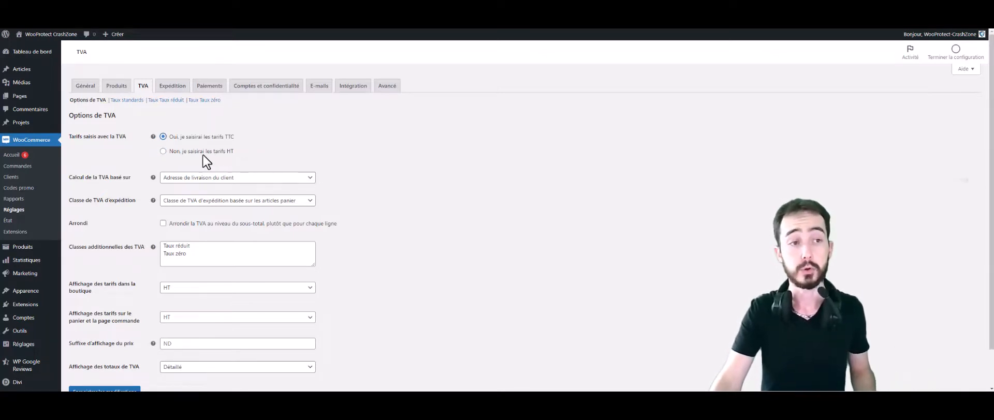
left_click(221, 150)
left_click(218, 138)
left_click(218, 150)
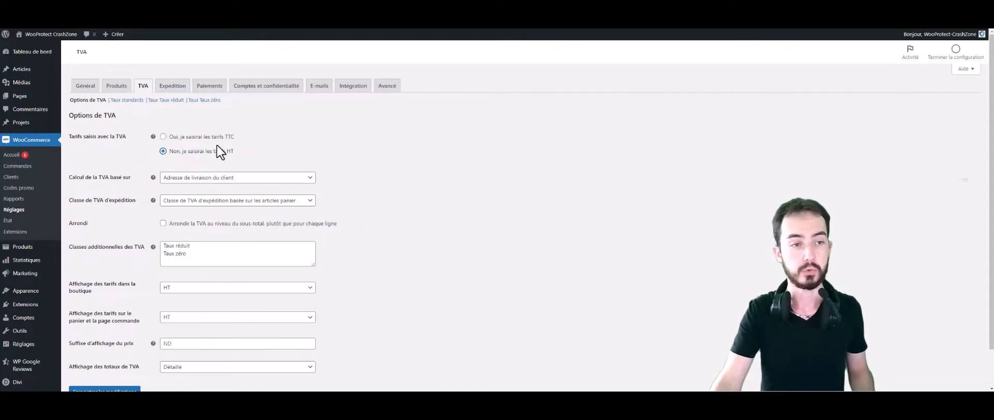
left_click(214, 138)
left_click(207, 152)
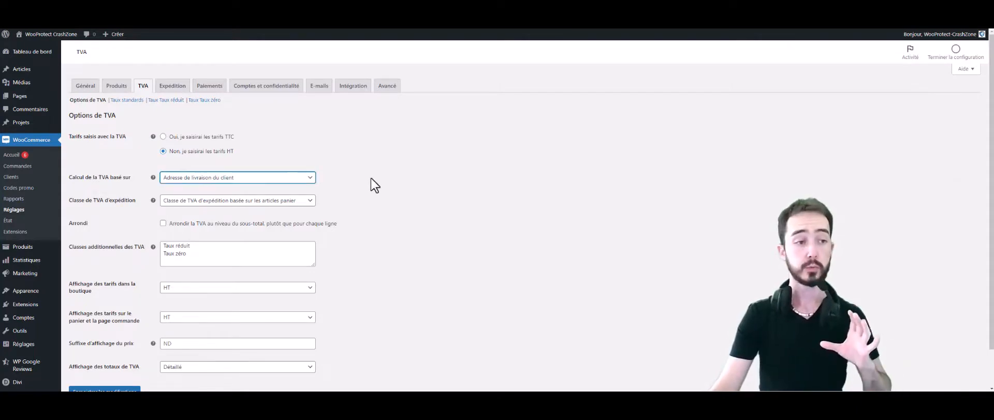
Base the VAT calculation on "Adresse de base de la boutique" and set the shipping VAT class to "Standard"
left_click(284, 178)
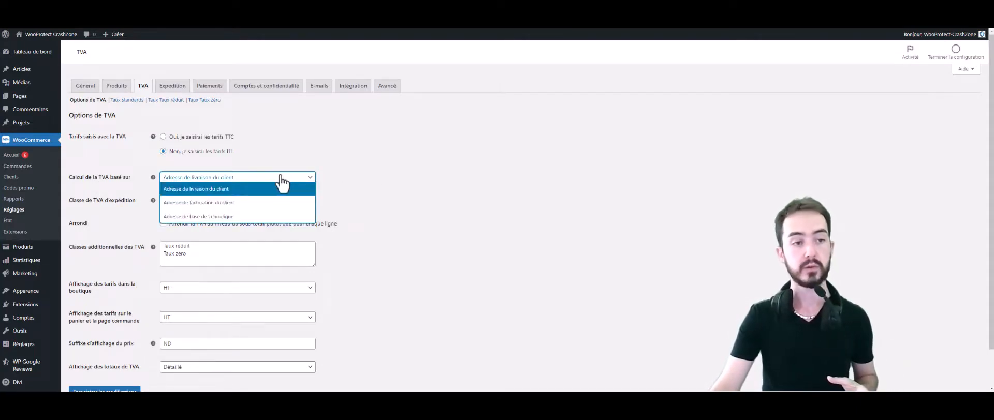
left_click(246, 218)
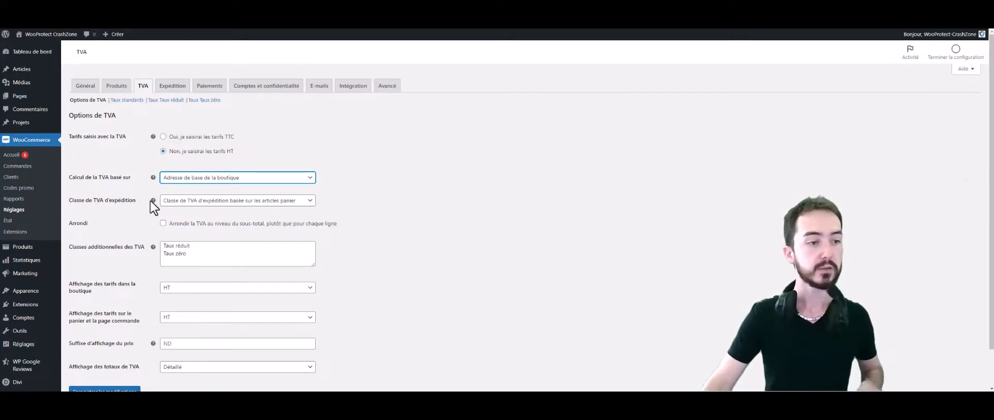
left_click(207, 207)
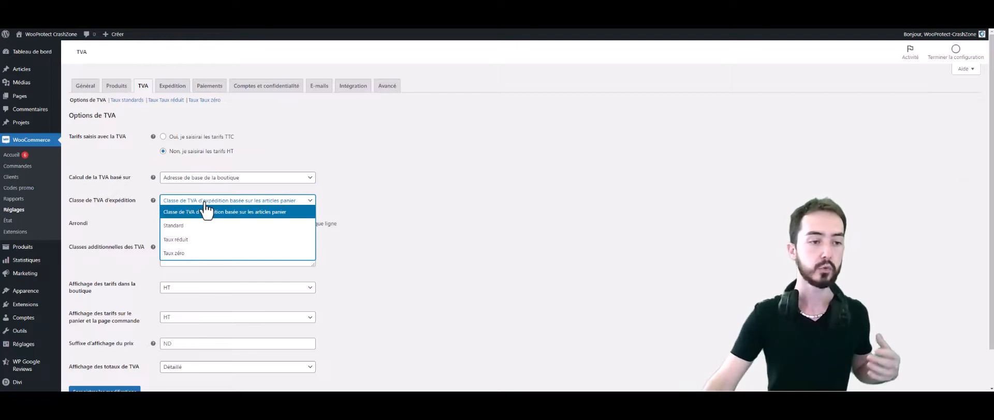
left_click(261, 225)
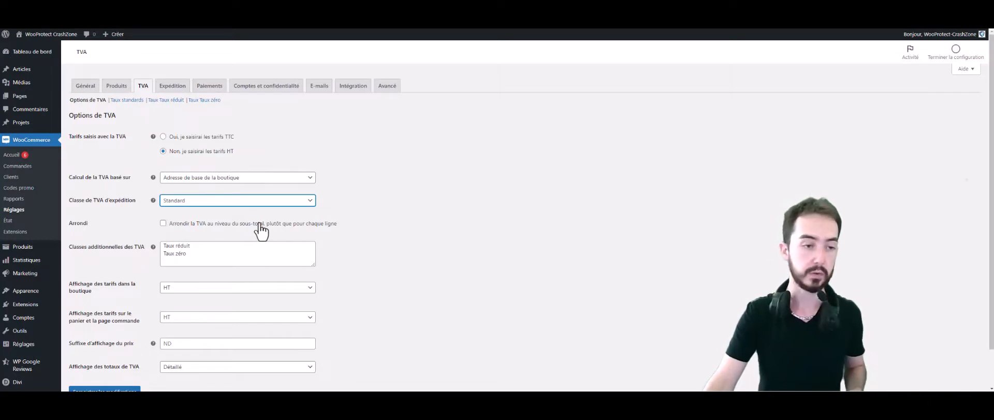
Enable VAT rounding at the subtotal level, add the additional VAT class "TVA Crash" and save the VAT options
left_click(208, 224)
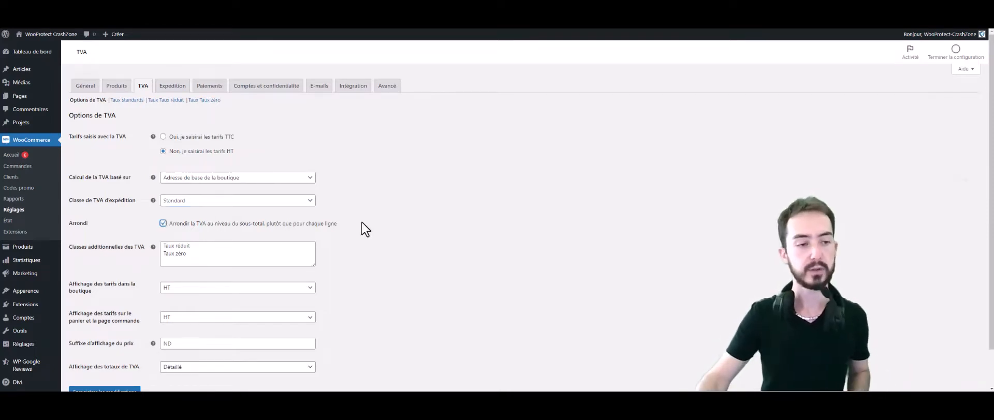
scroll(366, 222, "down", 1)
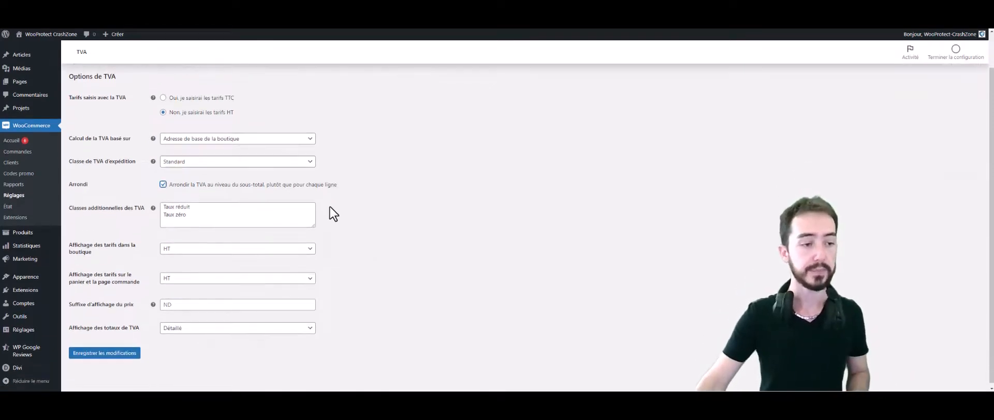
left_click(270, 206)
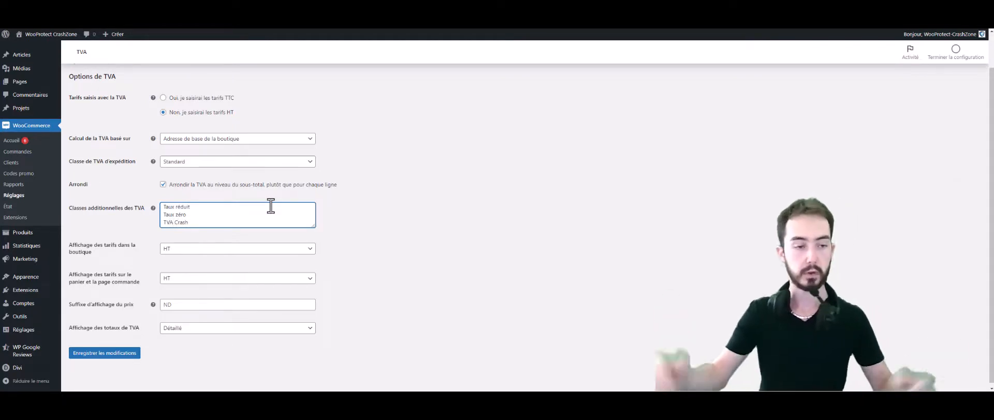
left_click(413, 212)
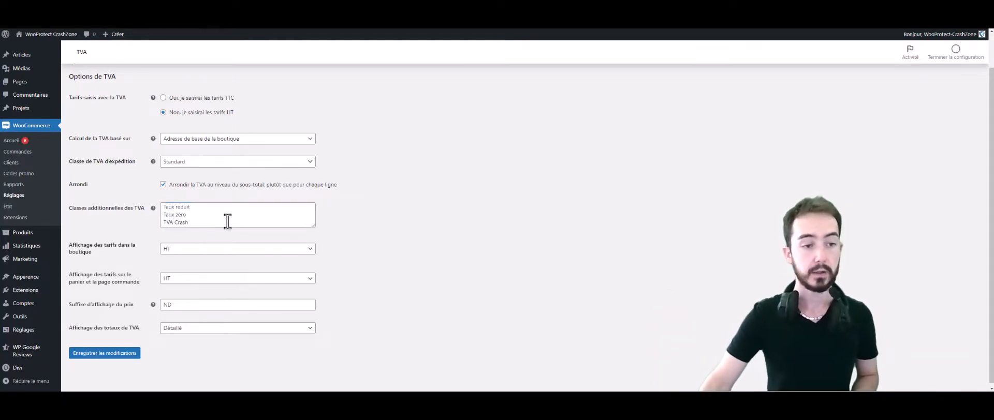
left_click(127, 356)
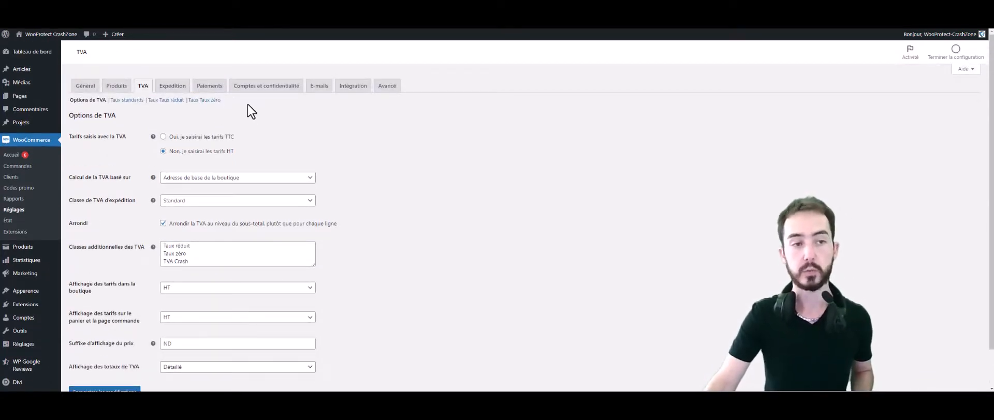
scroll(242, 100, "down", 1)
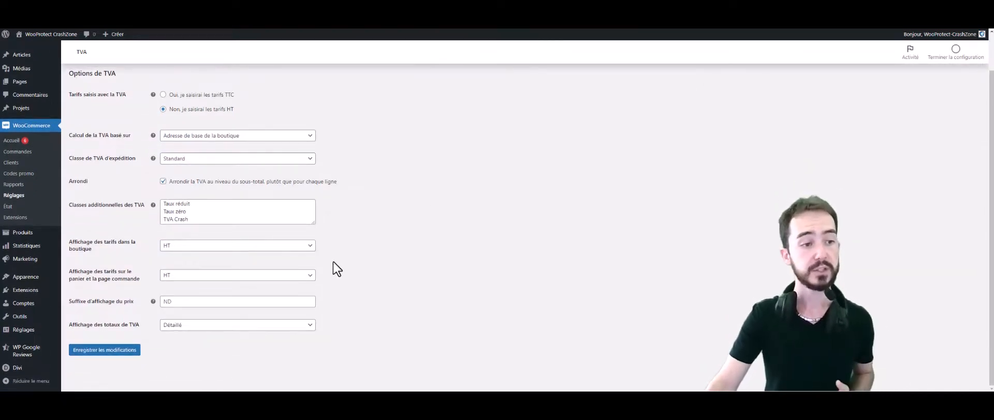
Try displaying shop prices as "TTC" and return them to "HT", with cart and checkout prices as "TTC"
left_click(222, 250)
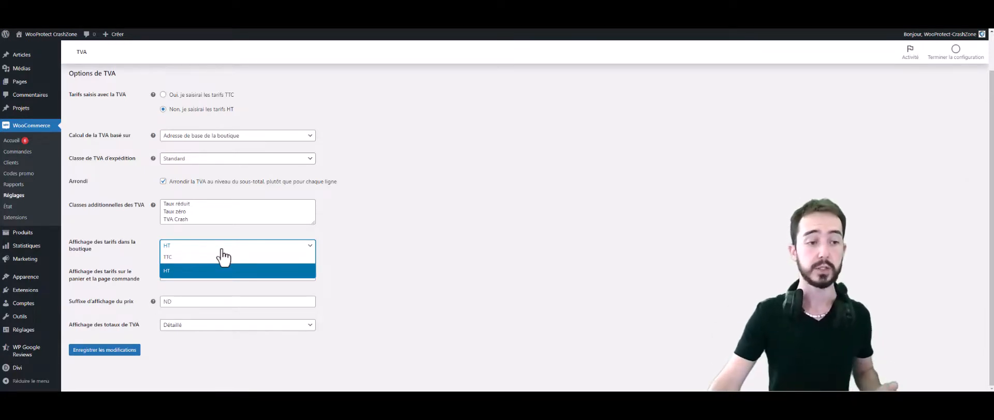
left_click(184, 259)
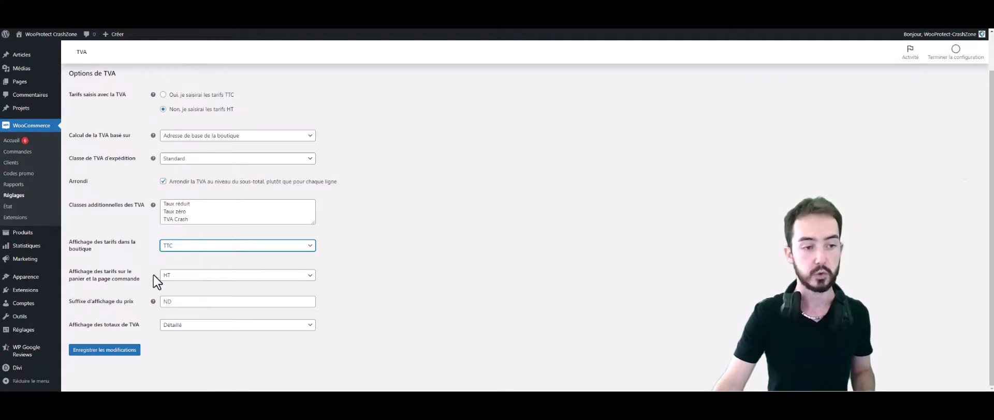
left_click(185, 277)
left_click(189, 289)
left_click(197, 248)
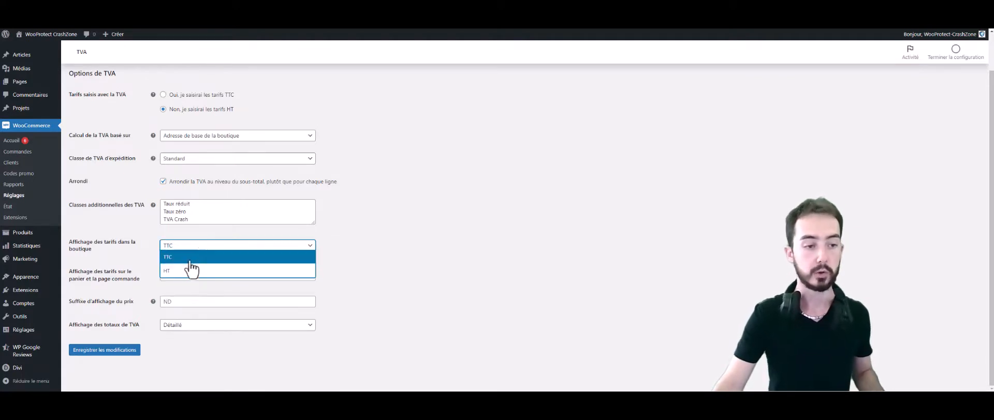
left_click(188, 271)
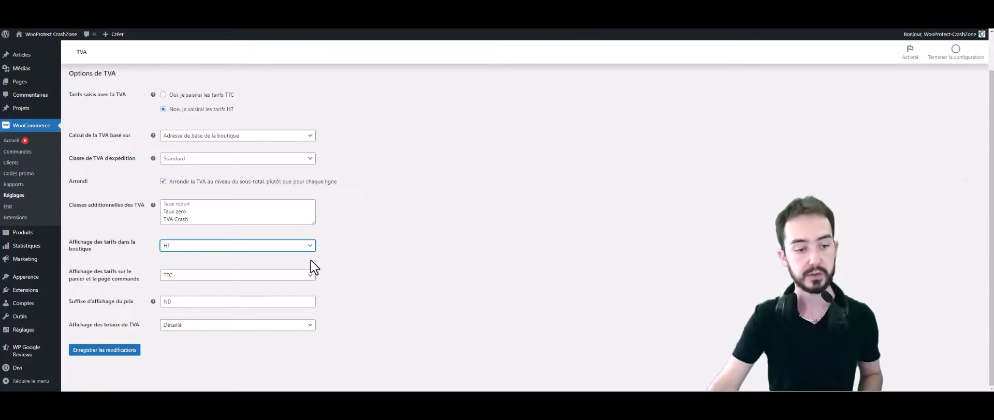
Set the price display to "TTC" both in the shop and on the cart and checkout pages
left_click(296, 276)
left_click(226, 289)
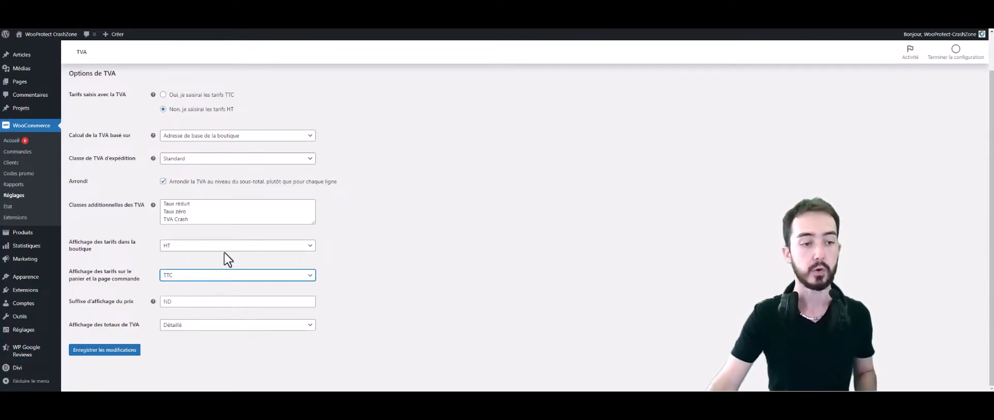
left_click(224, 247)
left_click(224, 257)
left_click(388, 266)
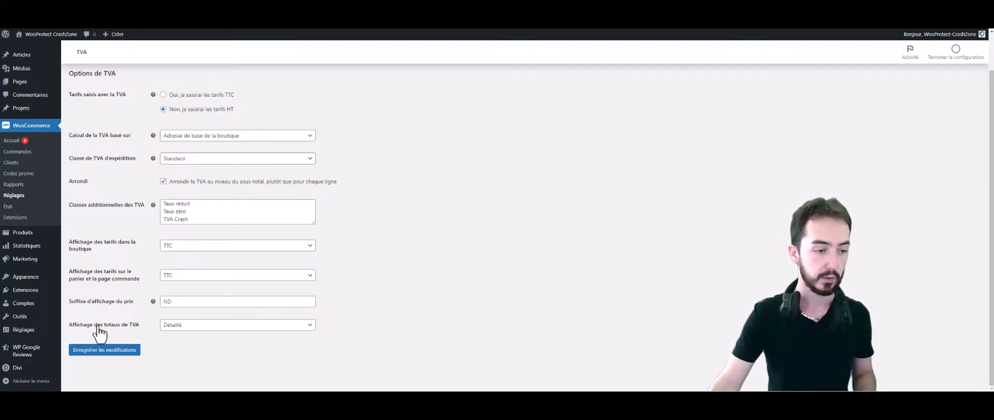
Display the VAT totals as "Comme un total unique" and save the VAT options
left_click(197, 326)
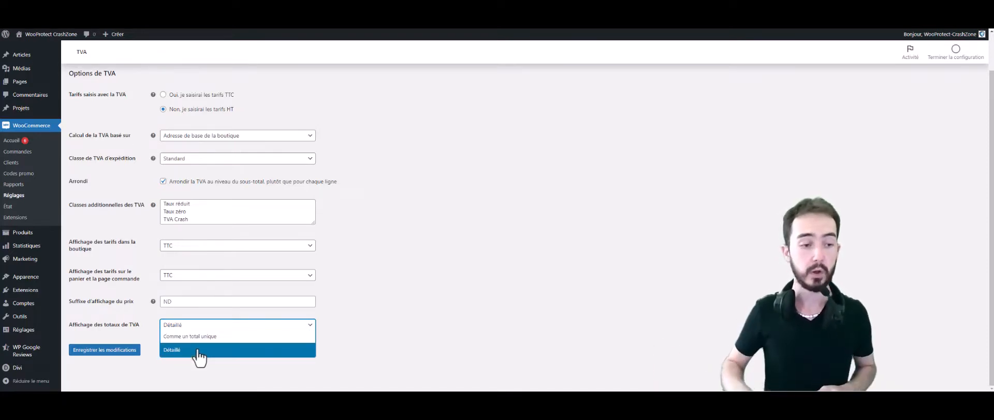
left_click(227, 335)
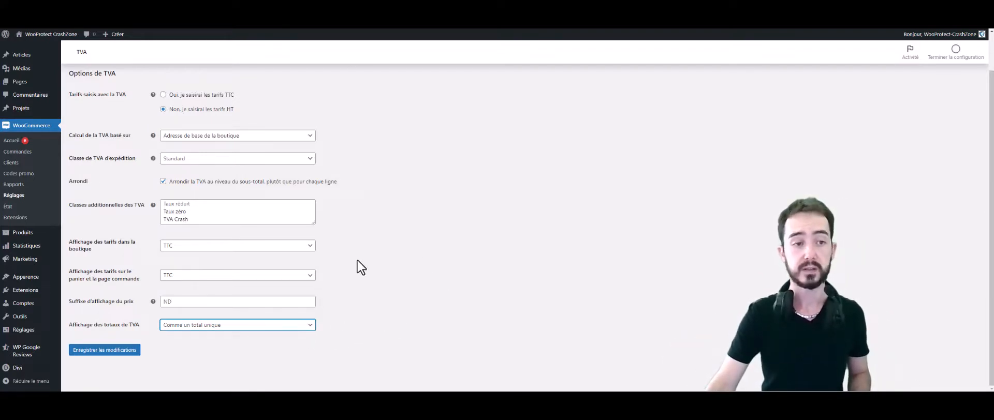
left_click(194, 217)
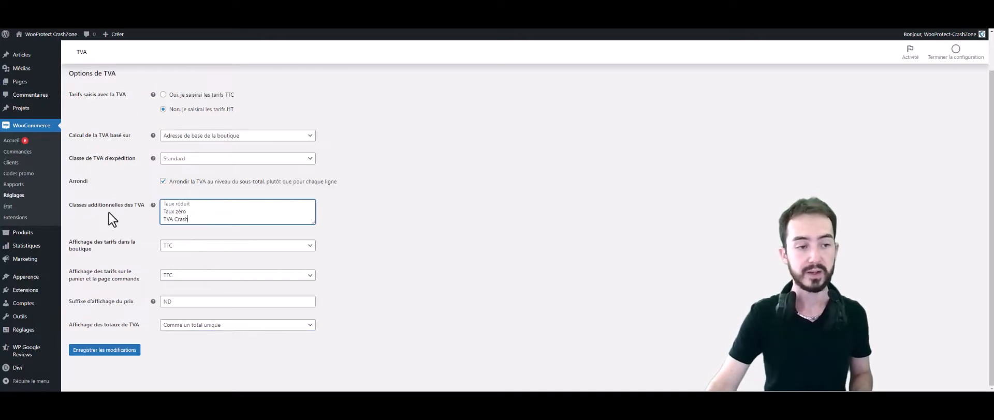
left_click(108, 351)
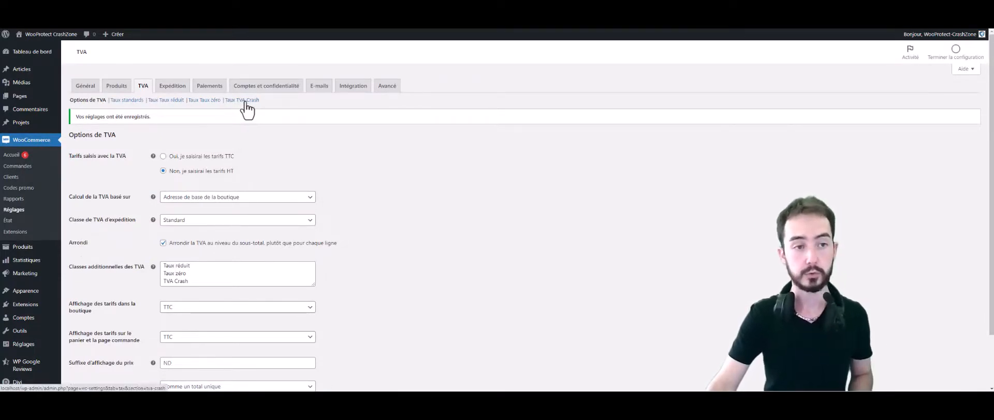
Add a rate row of 20% named "Standard" to the standard VAT rates and save it
left_click(124, 102)
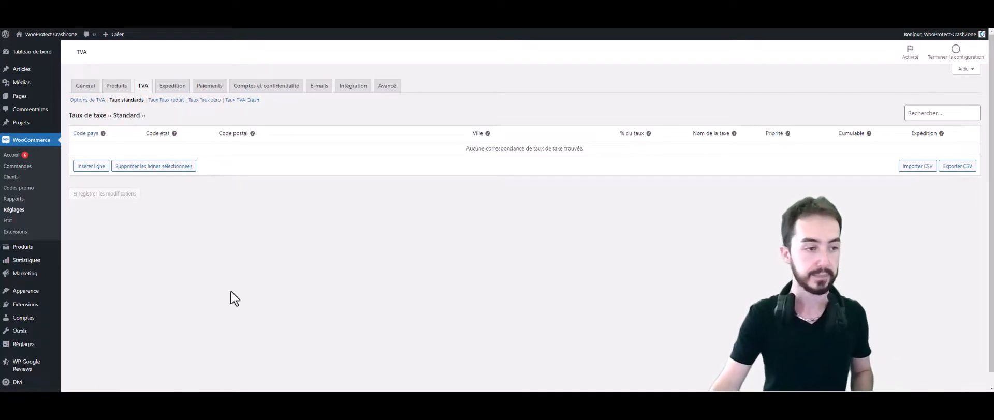
left_click(95, 168)
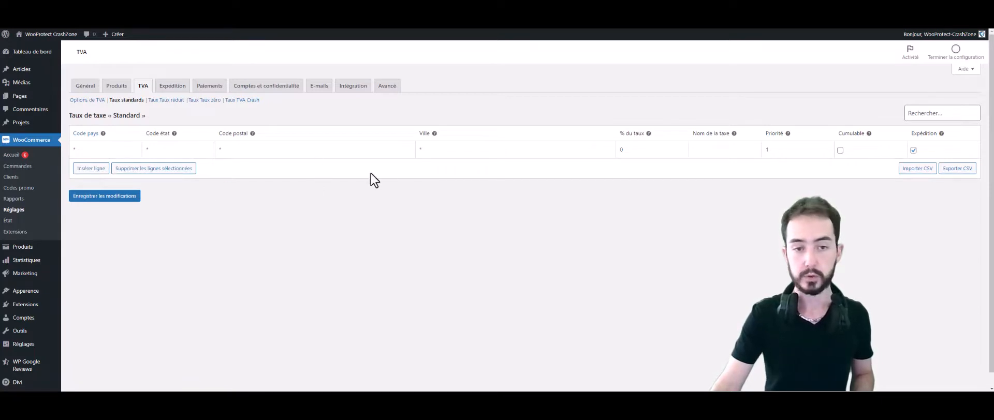
left_click(471, 149)
left_click(659, 151)
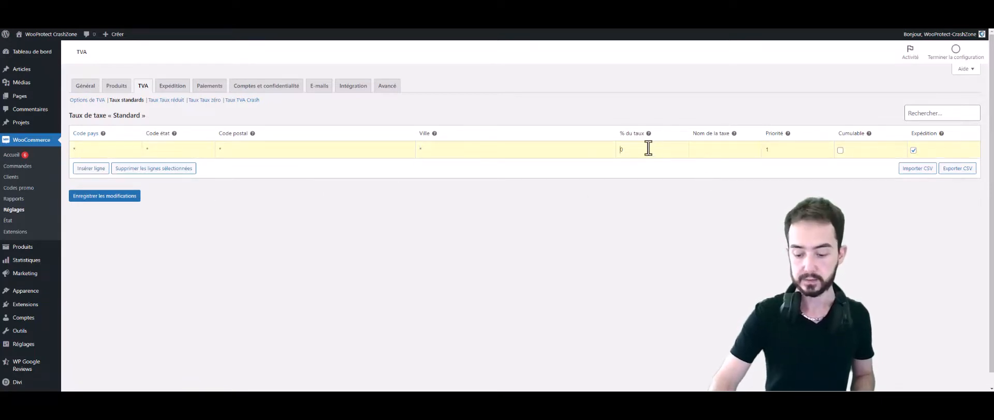
type("20")
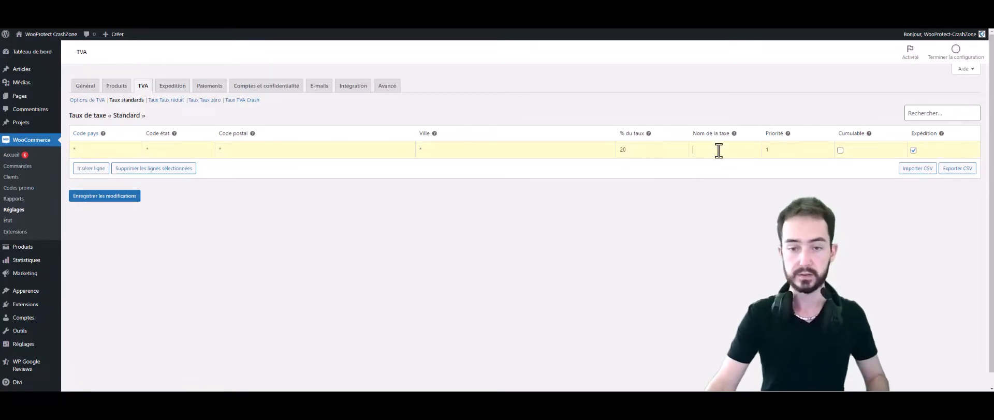
left_click(717, 151)
type("Standard")
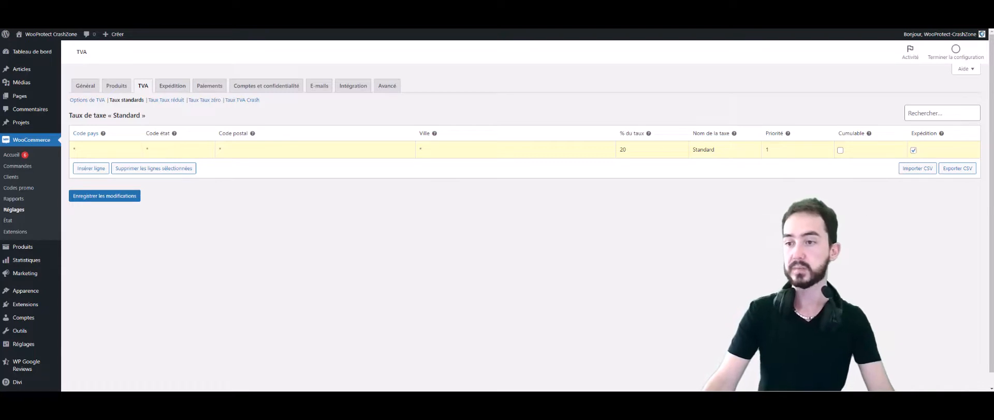
left_click(113, 196)
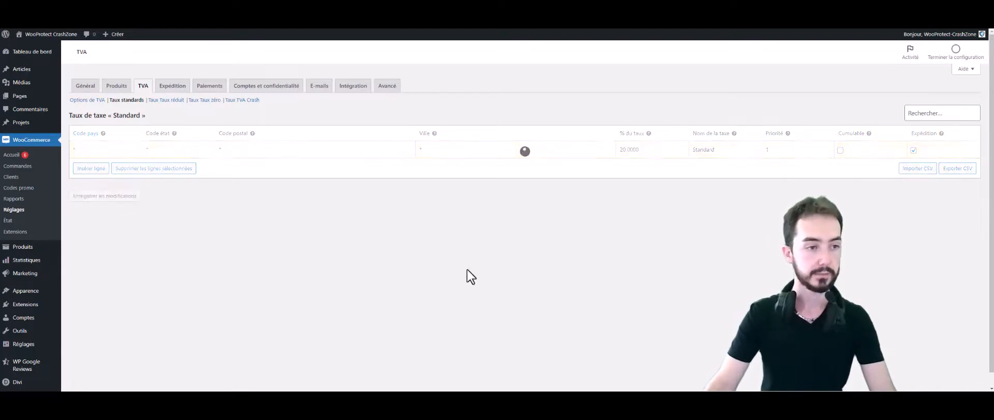
Add a rate row of 5.5% to the "Taux réduit" VAT class and save it
left_click(172, 101)
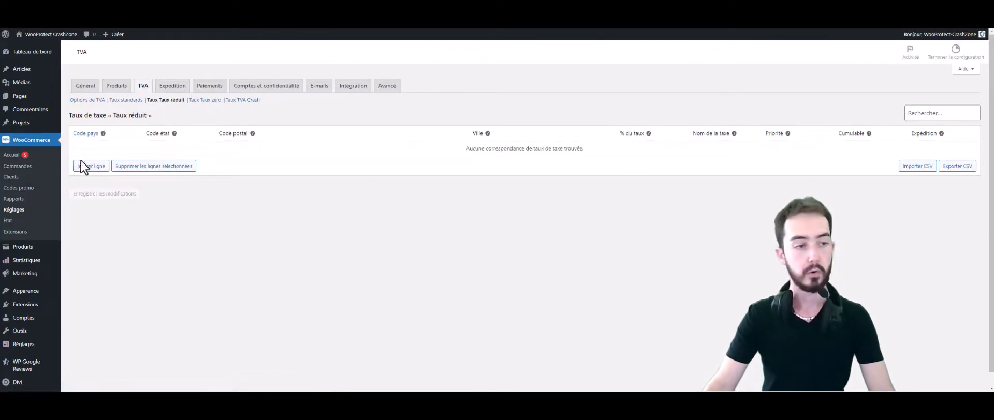
left_click(91, 169)
left_click(685, 165)
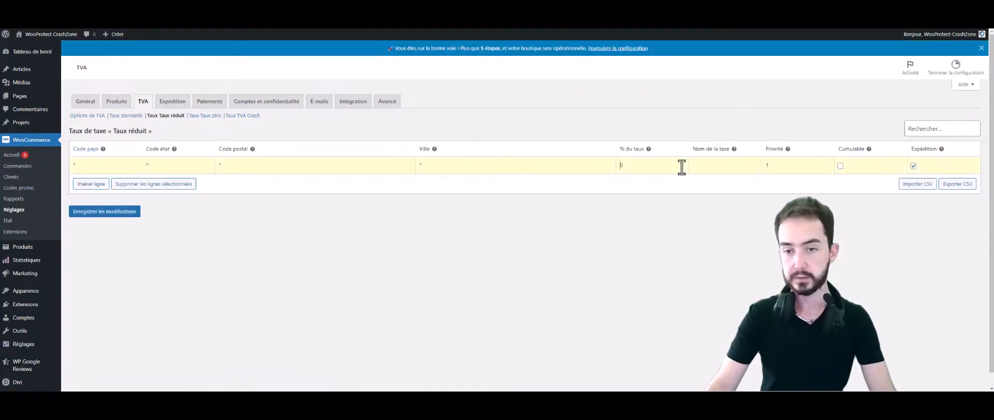
type("5.5")
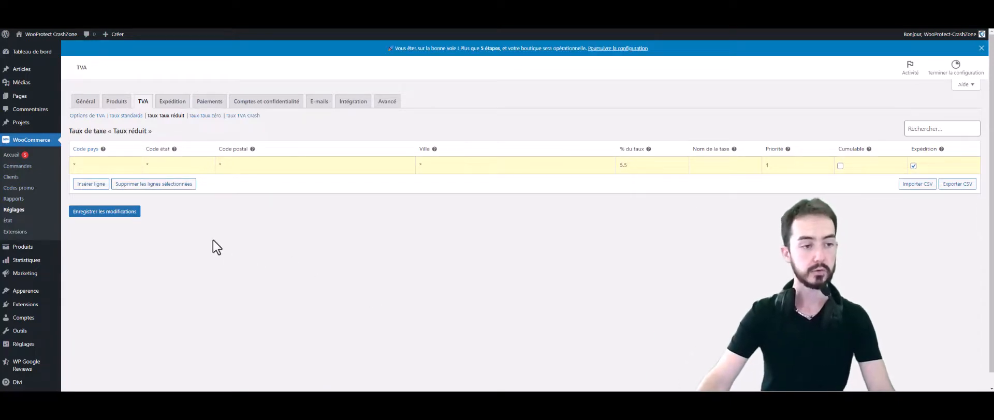
left_click(127, 217)
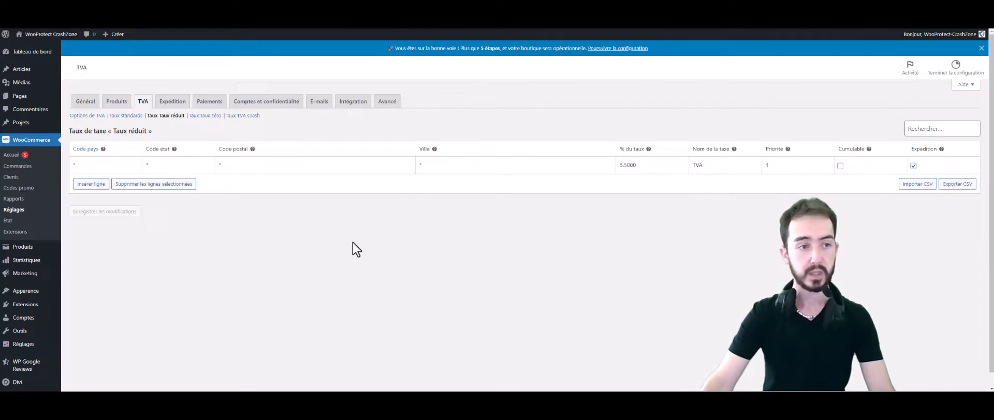
Add a rate row with the default 0% to the "Taux zéro" VAT class and save it
left_click(196, 116)
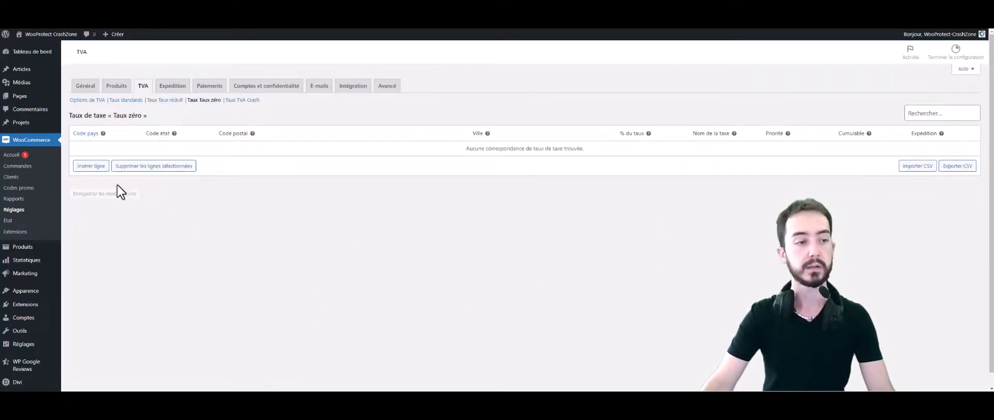
left_click(103, 169)
left_click(641, 169)
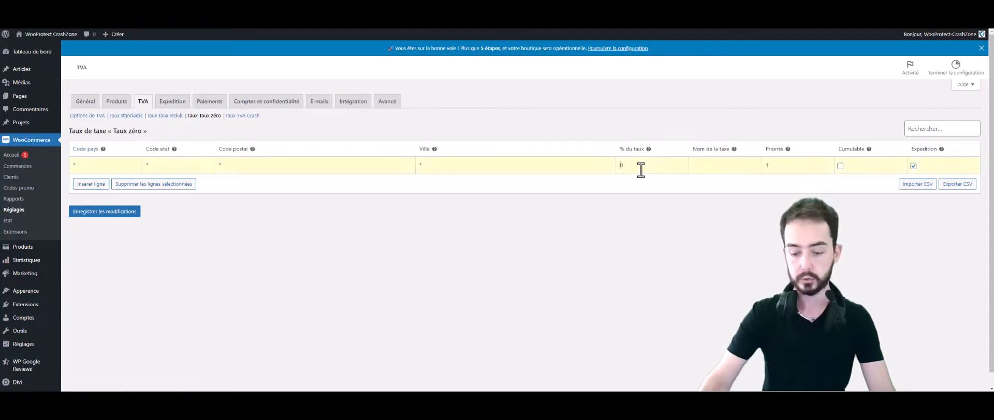
left_click(98, 212)
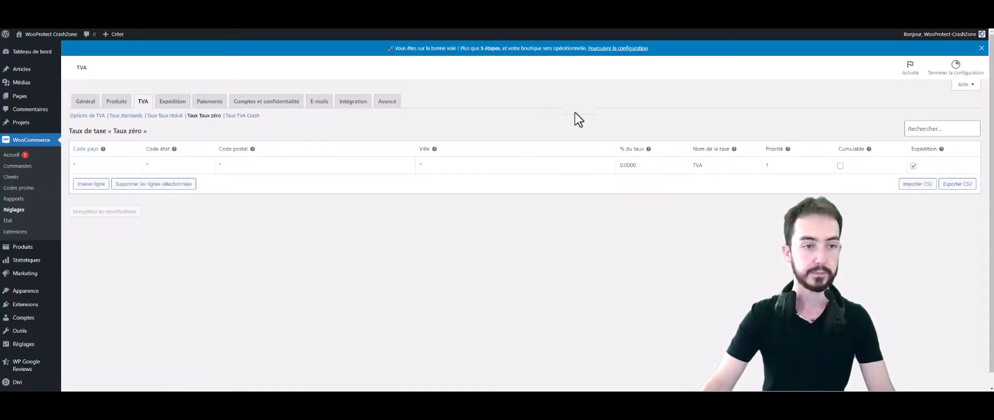